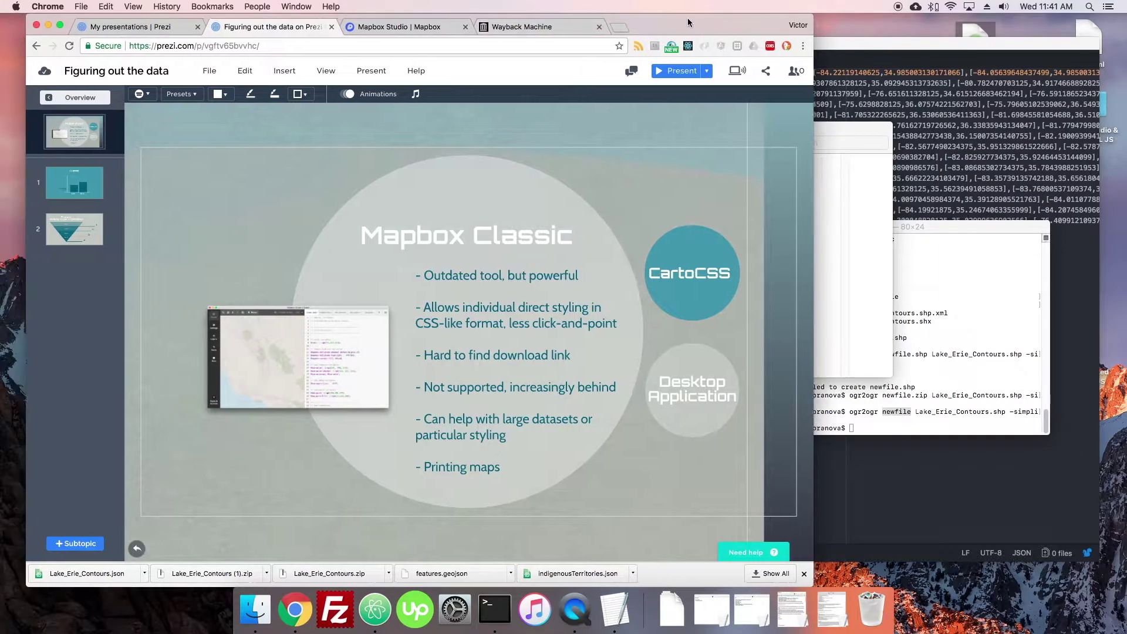
Search the web for 'mapbox studio classic' from a new tab
left_click(375, 26)
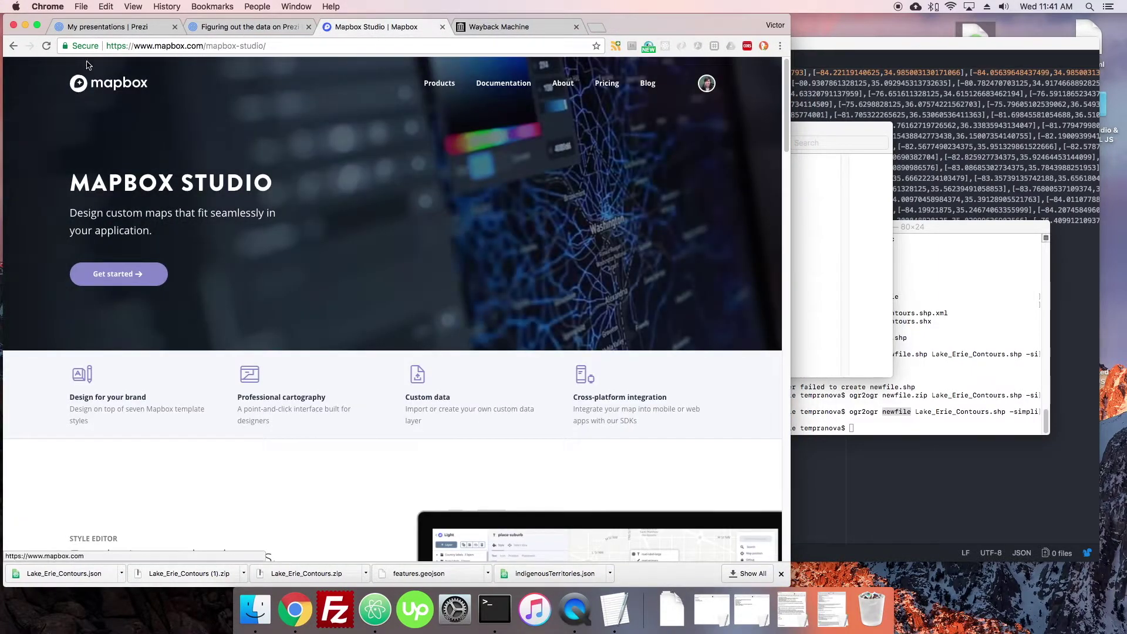
left_click(13, 46)
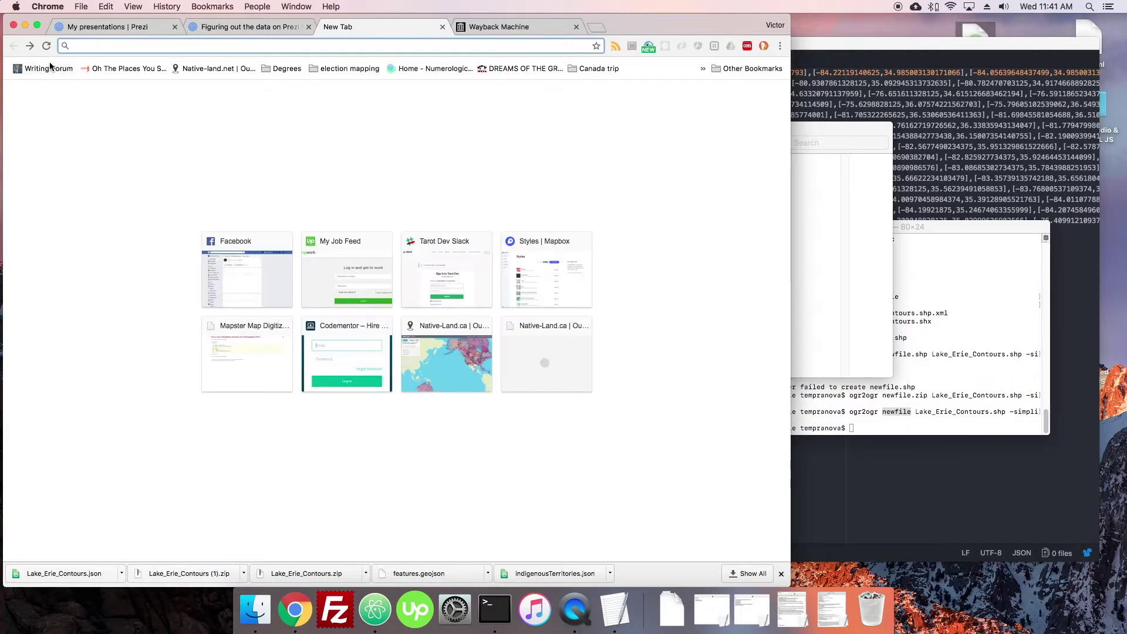
type("mapbox studio classic")
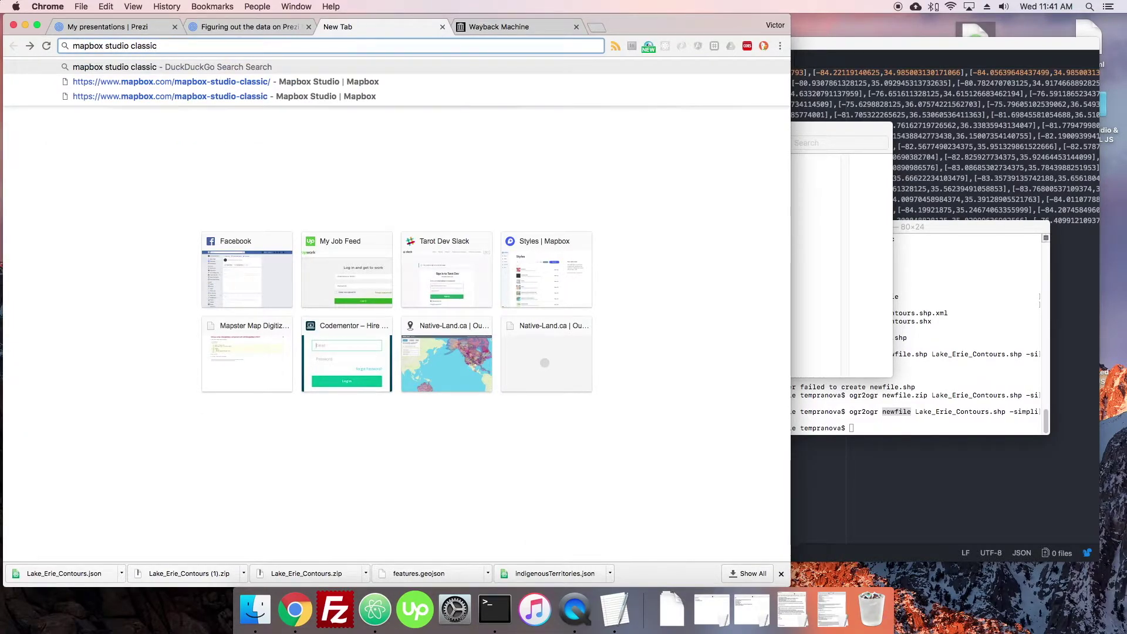
key("Return")
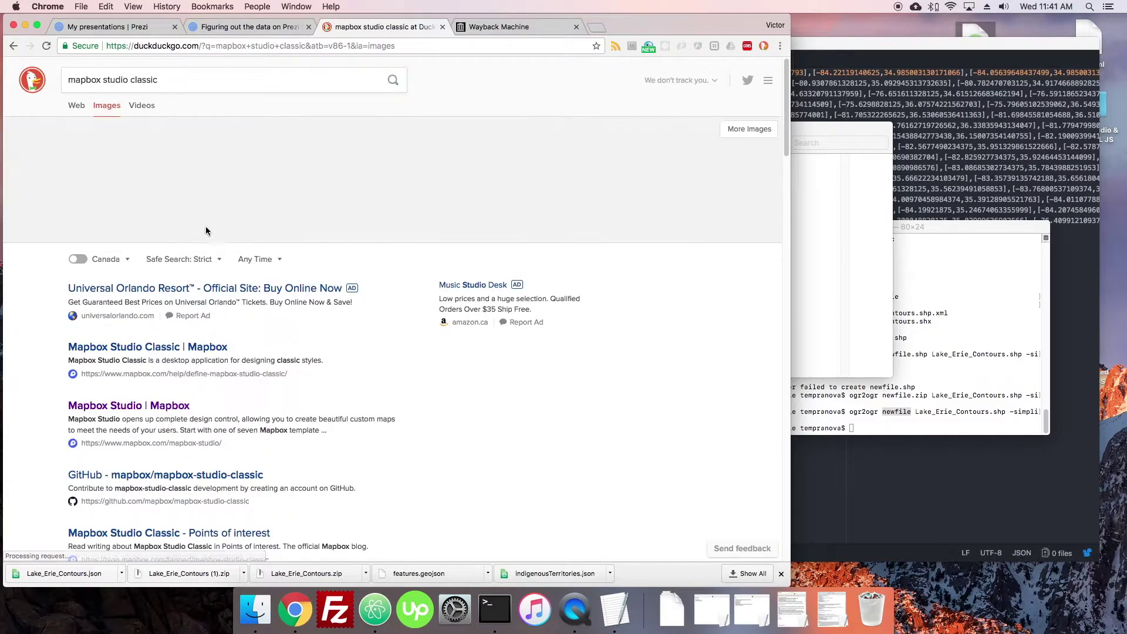
Open the Mapbox Studio Classic help result and follow it to the Mapbox Studio page
left_click(246, 421)
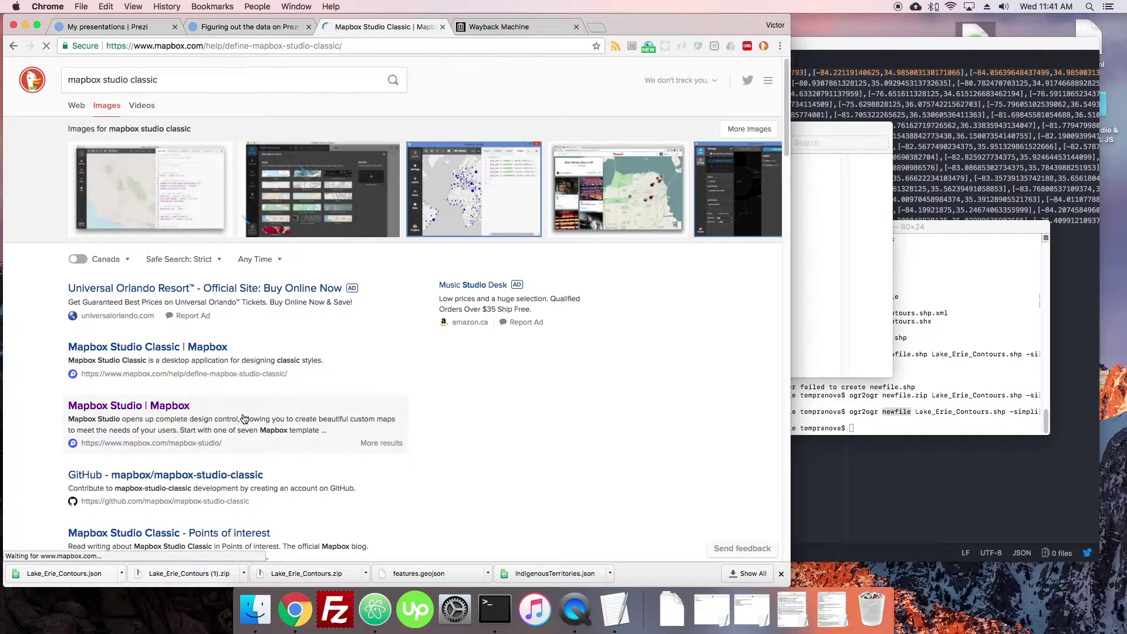
scroll(340, 360, "down", 15)
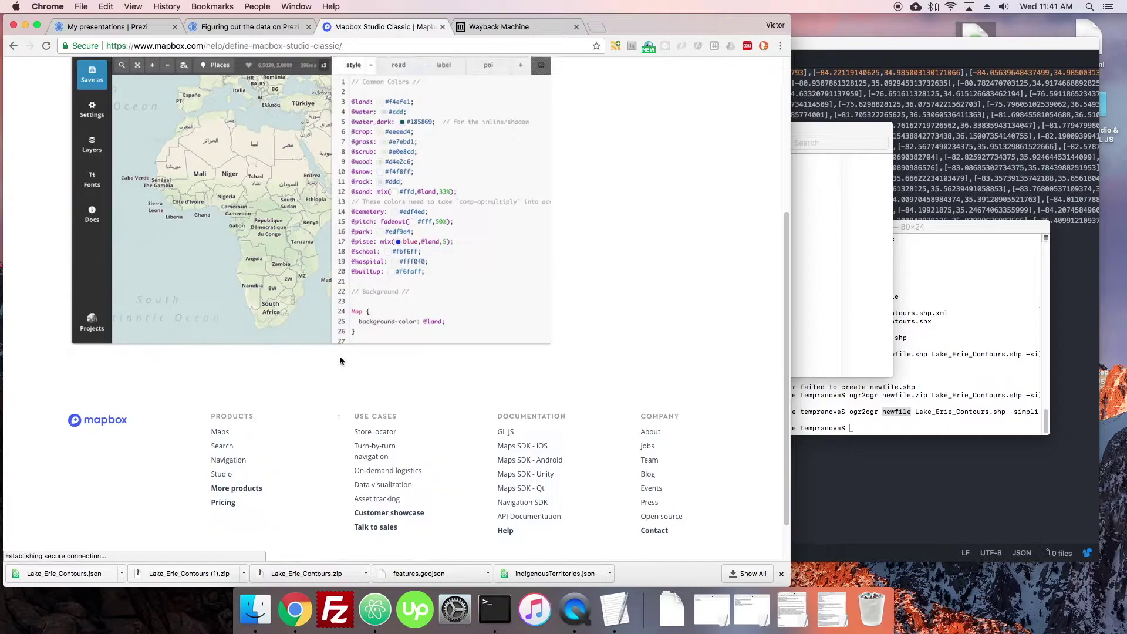
scroll(282, 360, "up", 15)
left_click(112, 209)
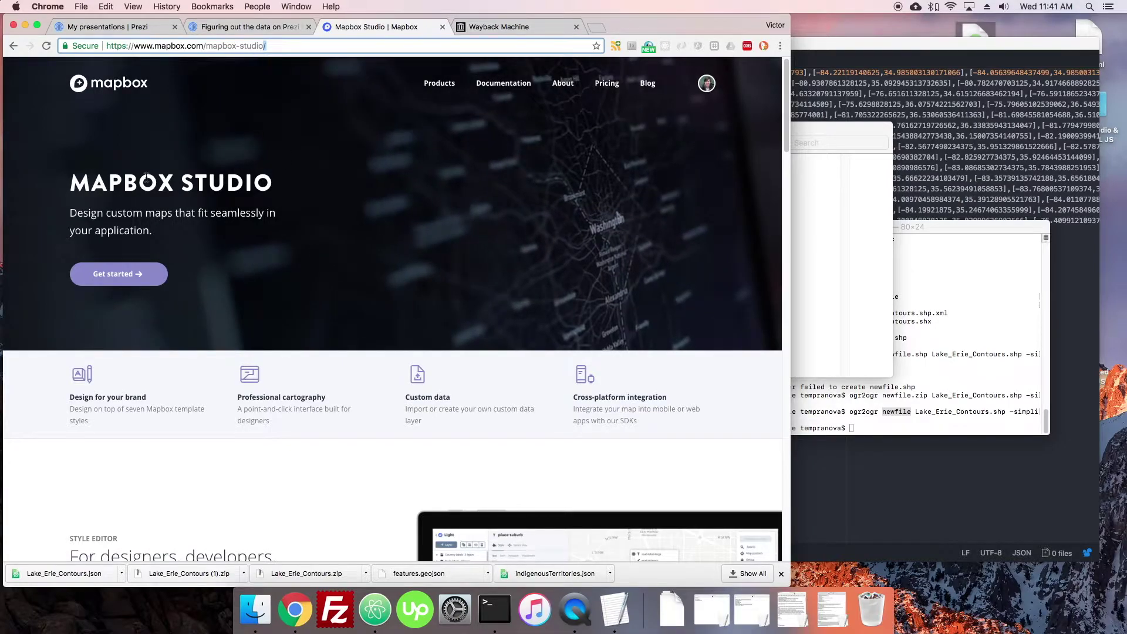
scroll(779, 129, "down", 5)
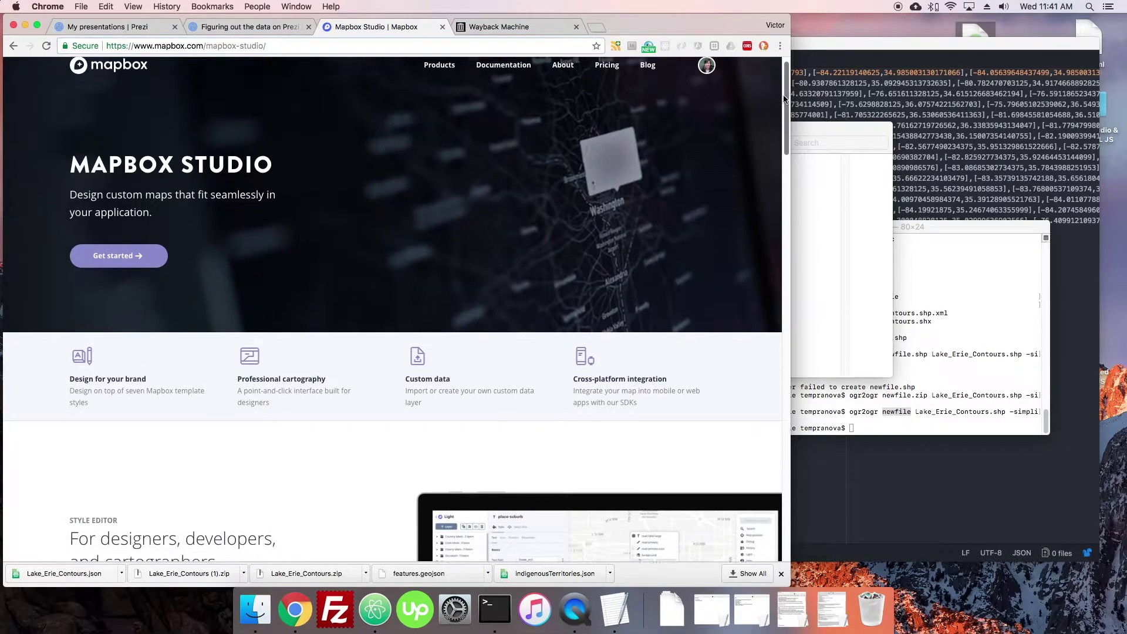
Search the Mapbox Studio page for 'classic', then move to the Wayback Machine capture of mapbox.com
key("cmd+f")
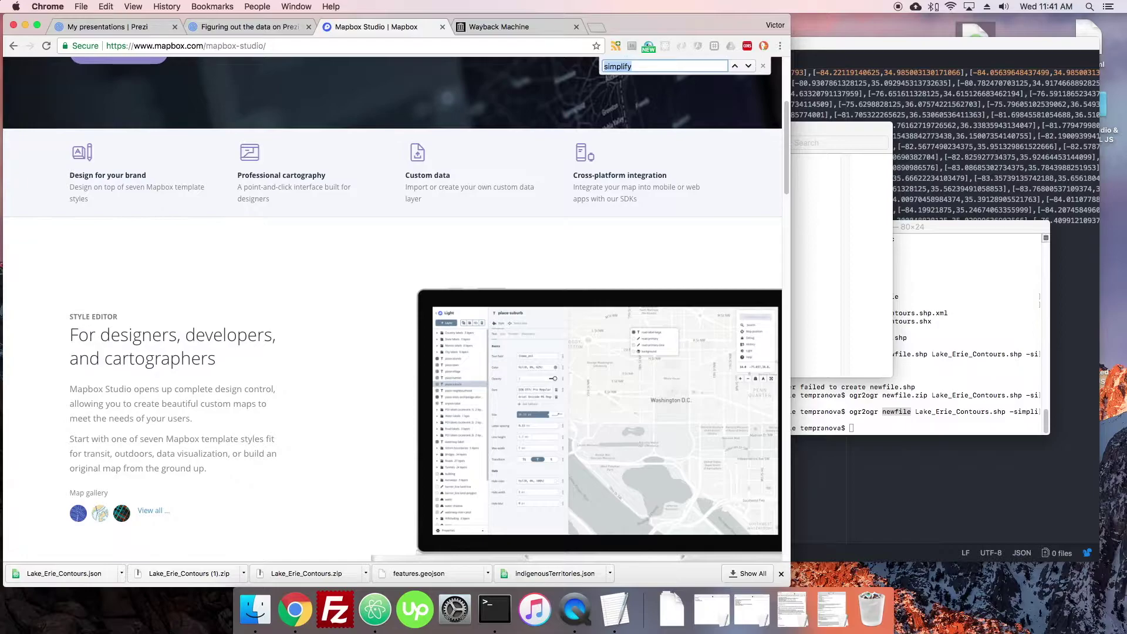
scroll(779, 129, "up", 5)
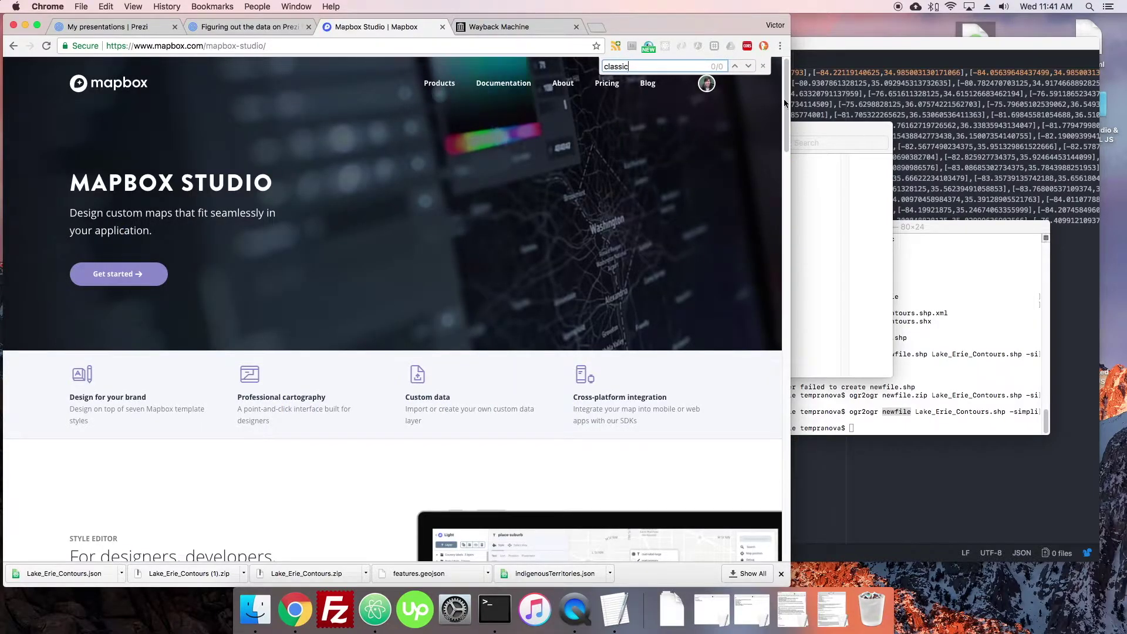
left_click_drag(784, 104, 802, 530)
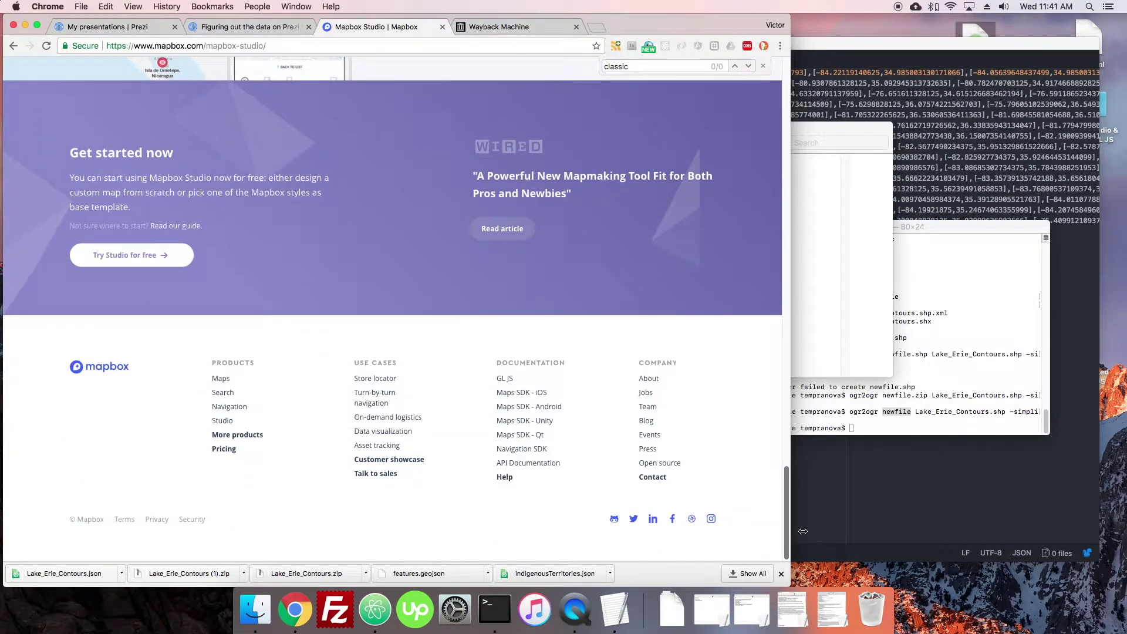
left_click_drag(802, 529, 786, 88)
left_click(499, 26)
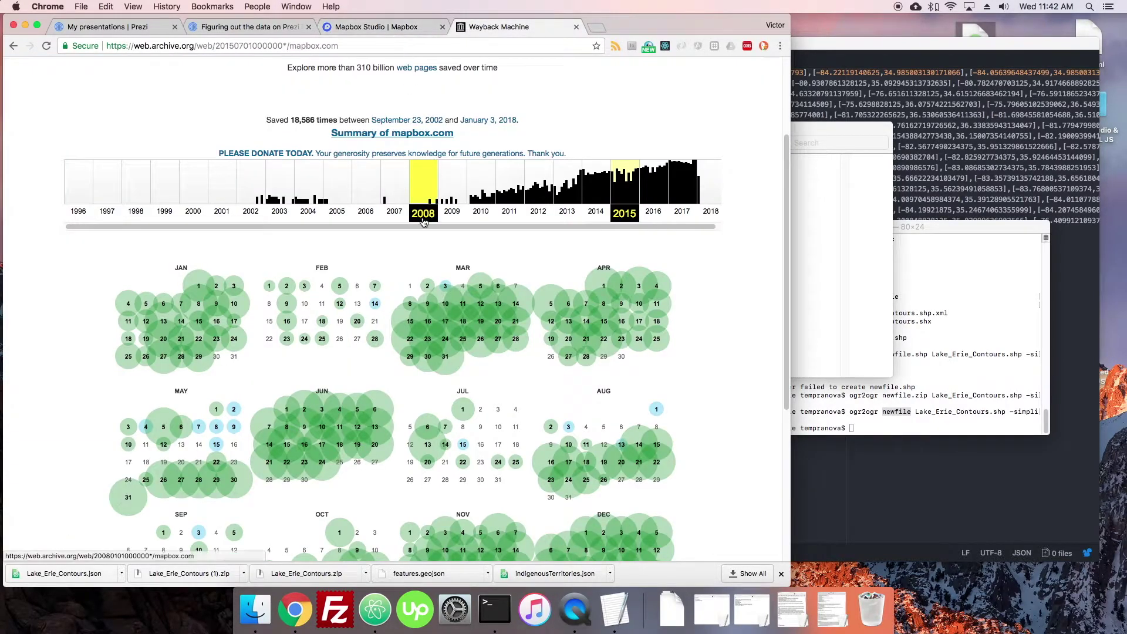
Look up Wayback captures of mapbox.com/mapbox-studio-classic/, fixing the misspelled address
scroll(406, 209, "up", 3)
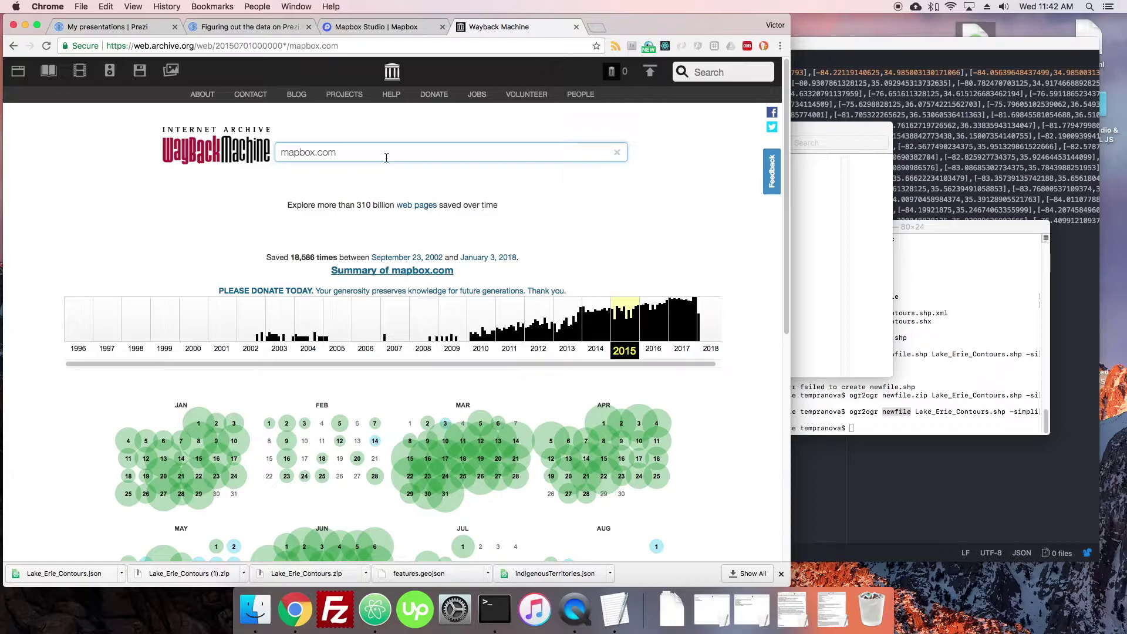
type("/map")
key("Return")
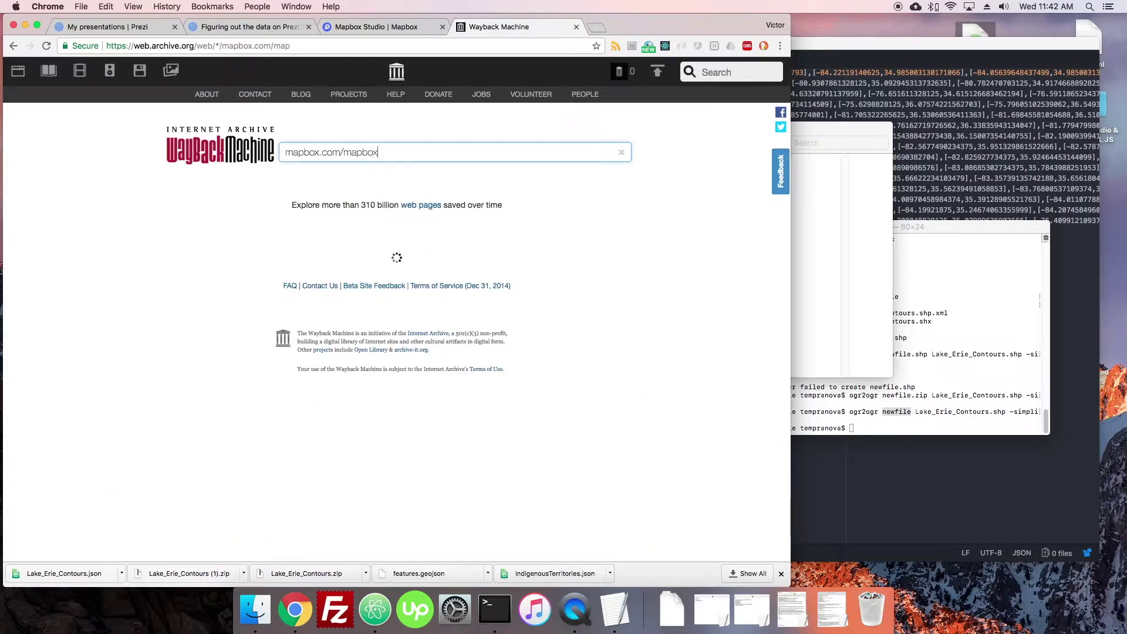
type("box-studio-clssic")
key("Return")
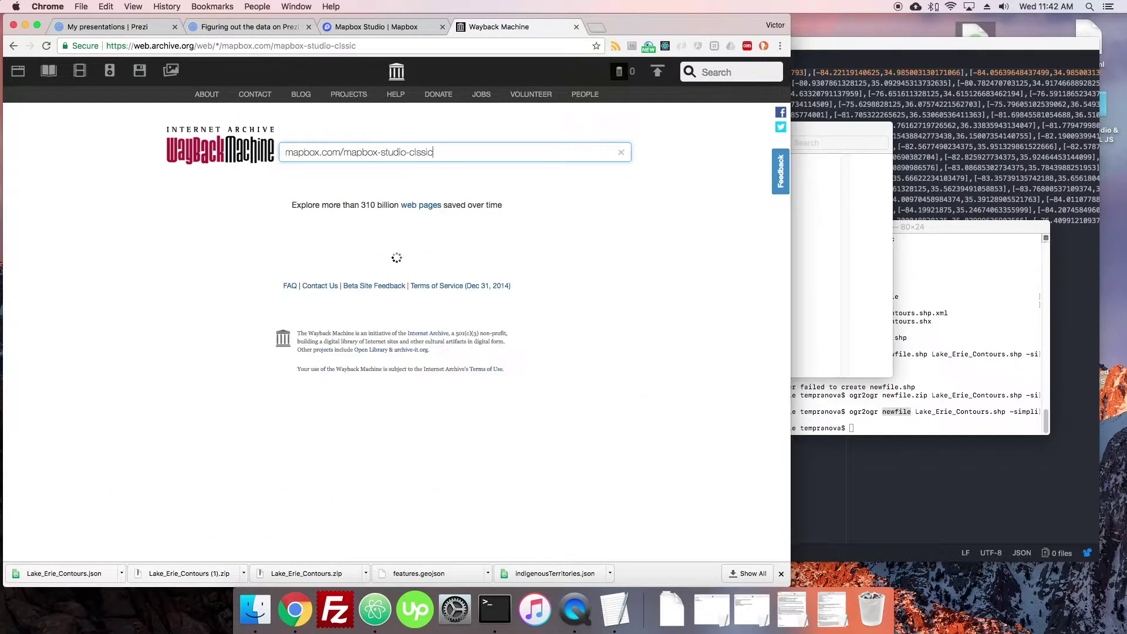
key("Left")
key("Left")
key("Left")
type("s")
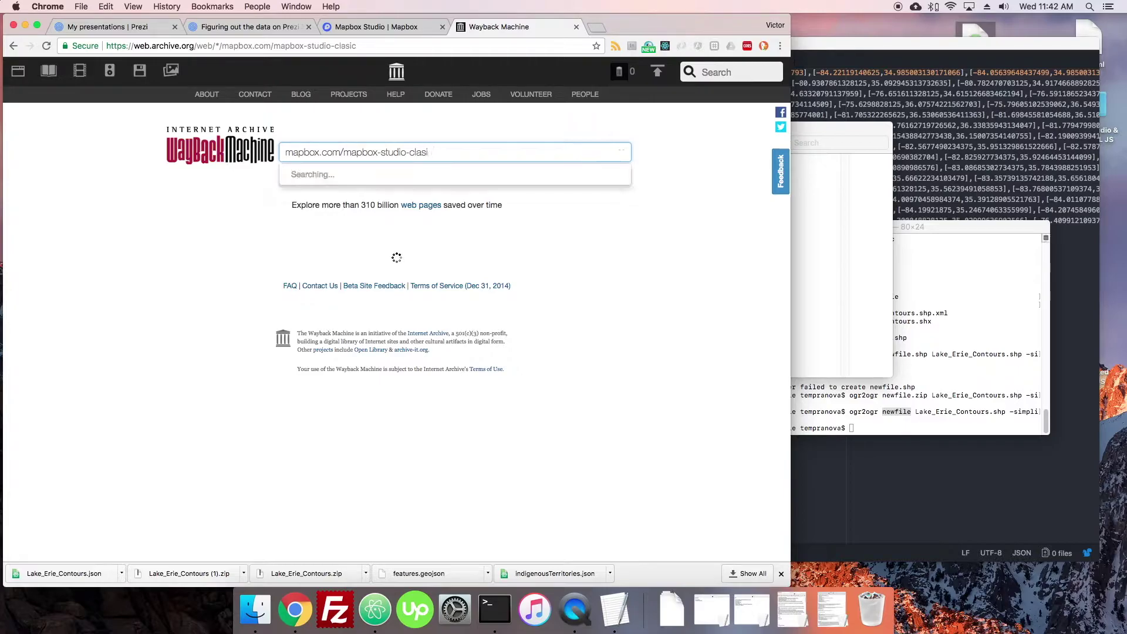
key("End")
type("/")
key("Return")
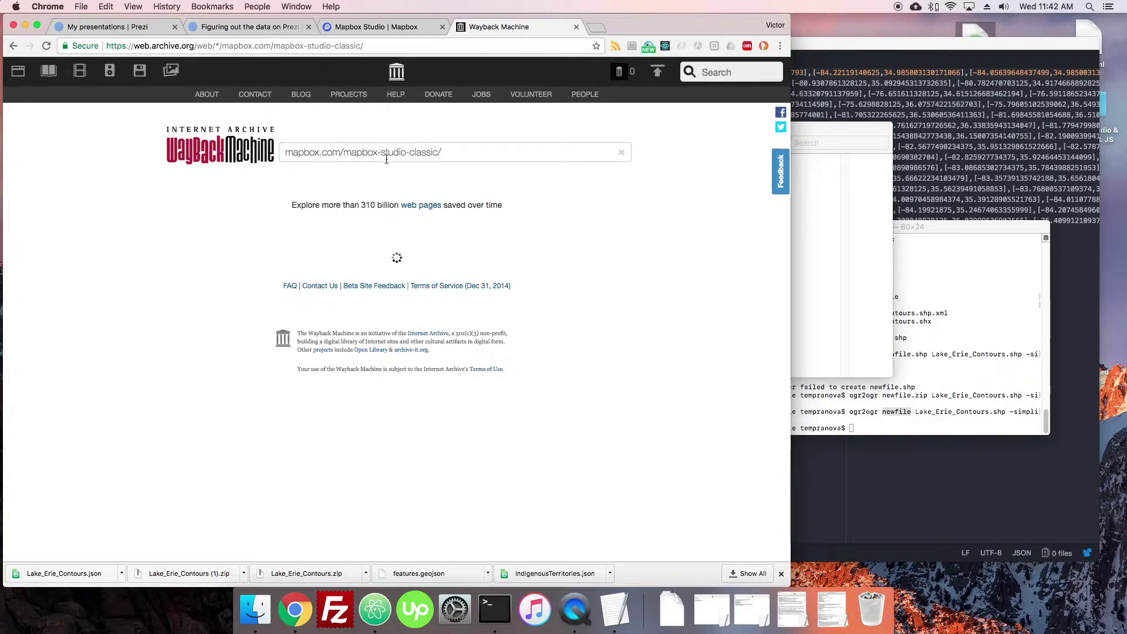
Open an early-2016 snapshot from the 2016 captures
left_click(653, 338)
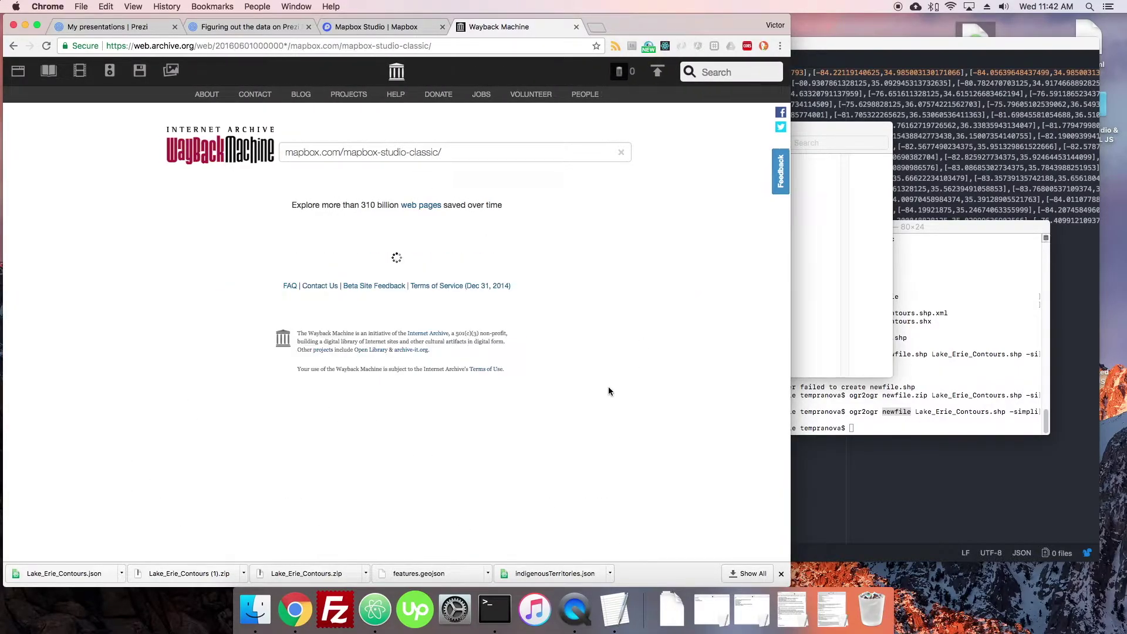
scroll(409, 417, "down", 5)
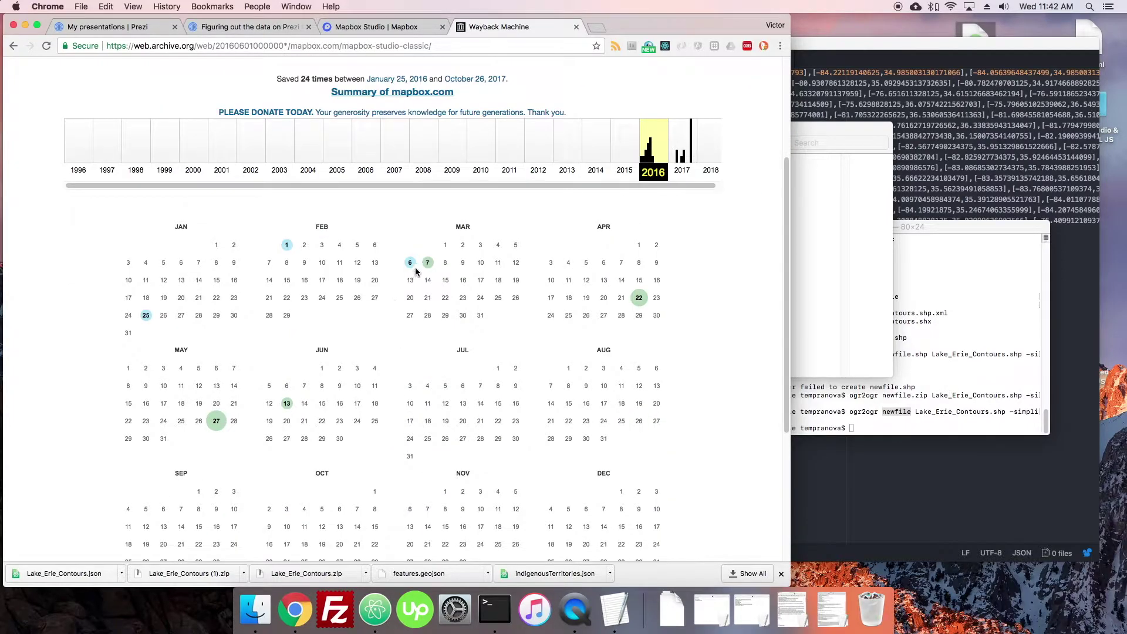
left_click(297, 264)
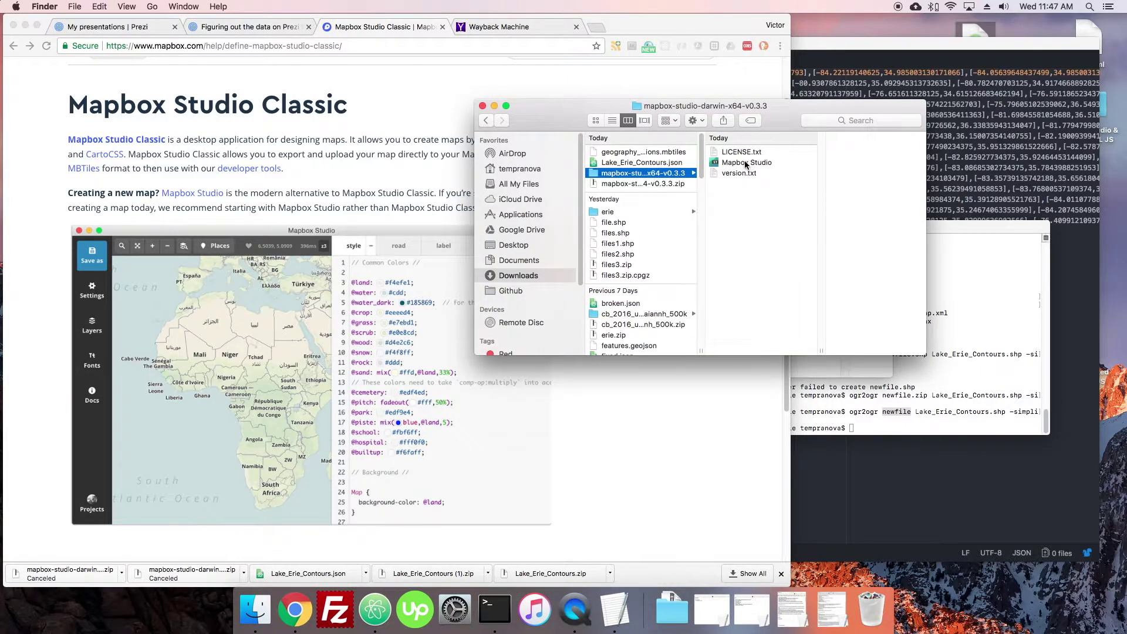
Launch Mapbox Studio from the v0.3.3 download, approve the Gatekeeper warning, and enlarge the window
double_click(745, 163)
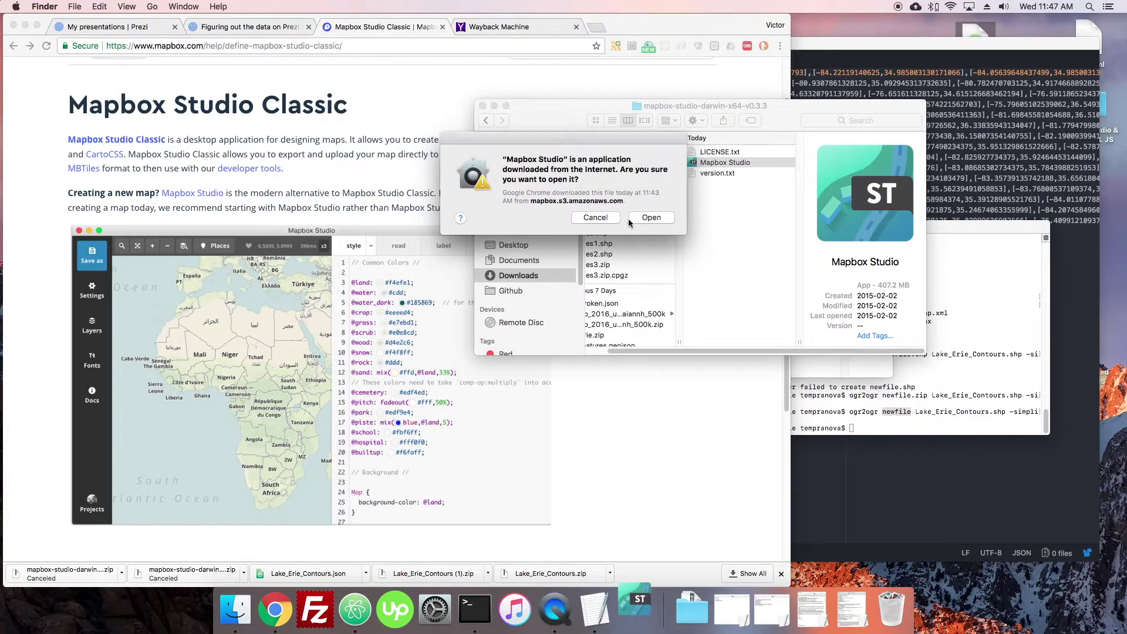
left_click(636, 218)
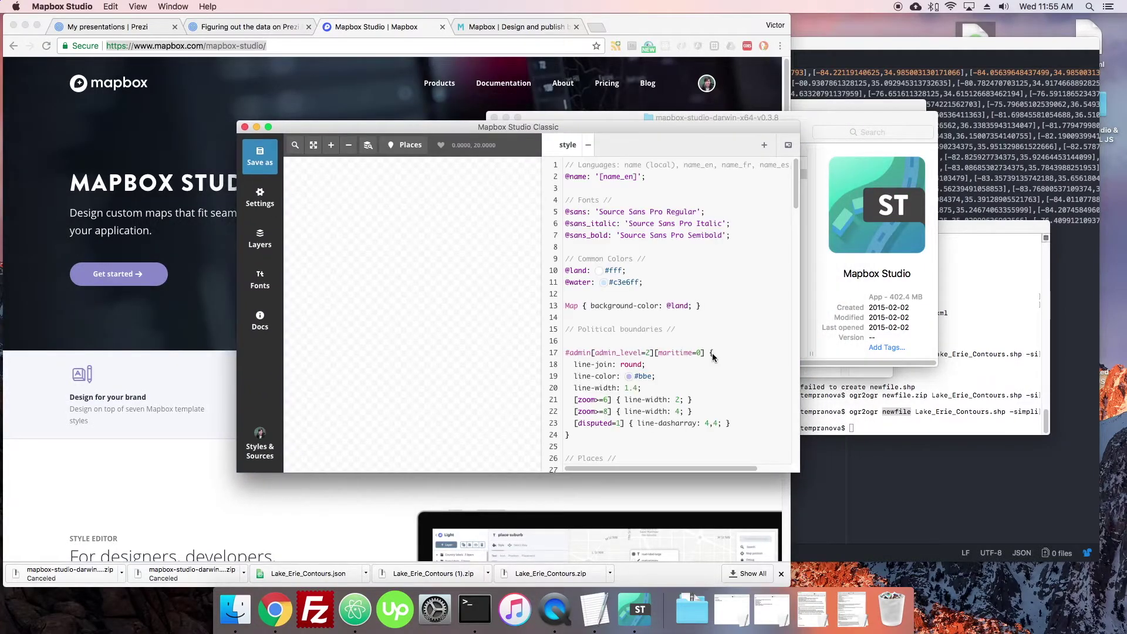
left_click_drag(799, 472, 992, 516)
Look through the Styles & Sources list and new-style choices, then close it without creating anything
scroll(527, 349, "down", 3)
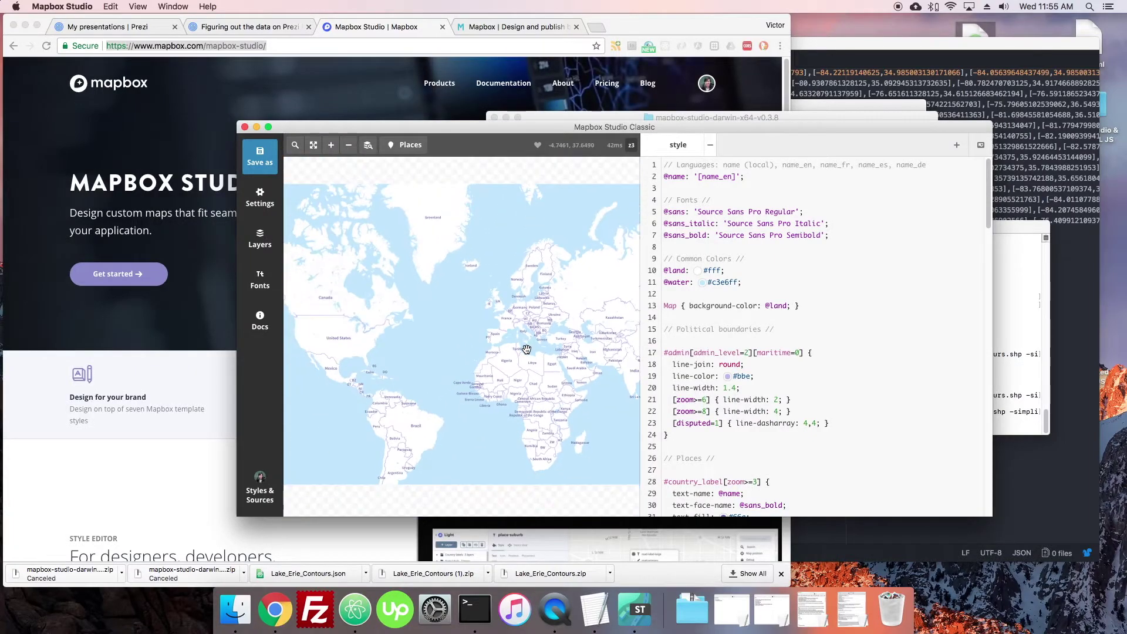
scroll(526, 346, "up", 3)
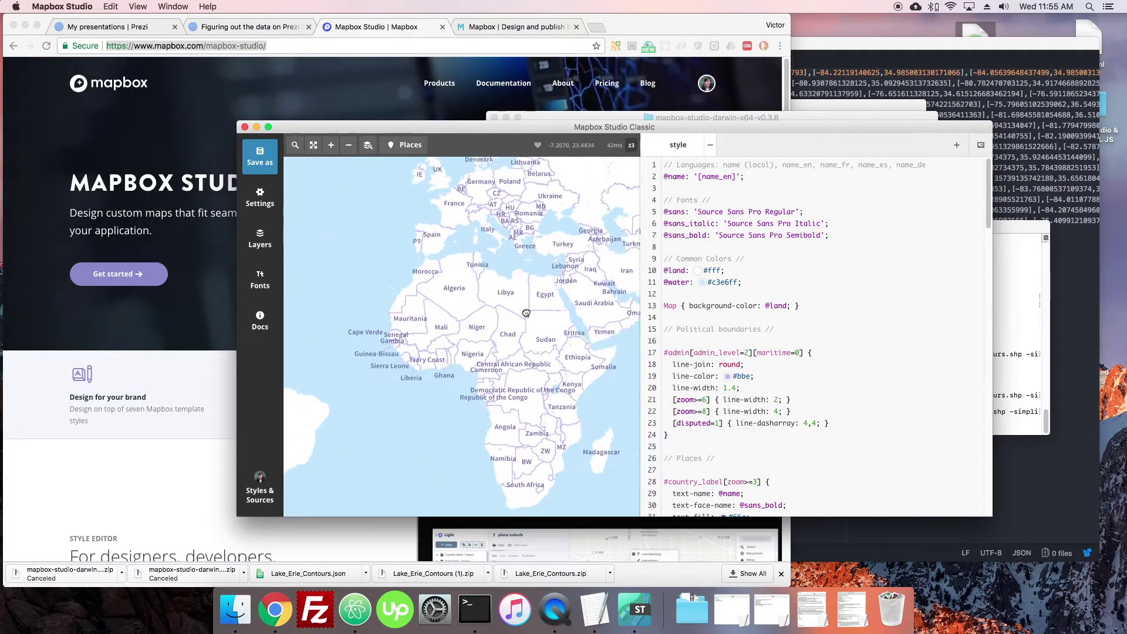
left_click(259, 490)
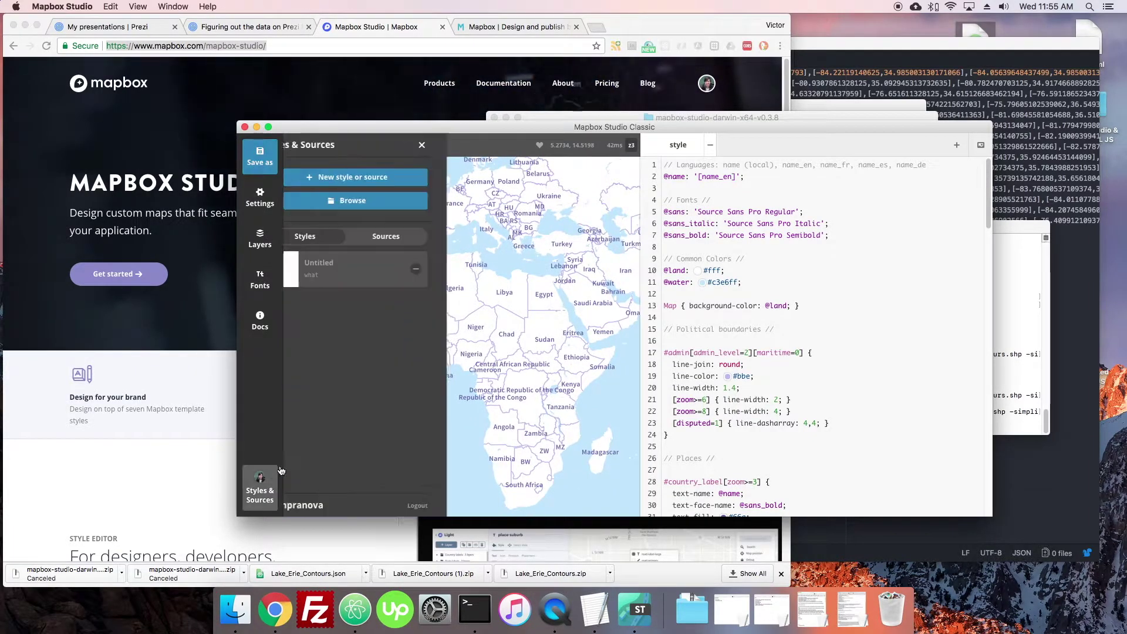
left_click(359, 184)
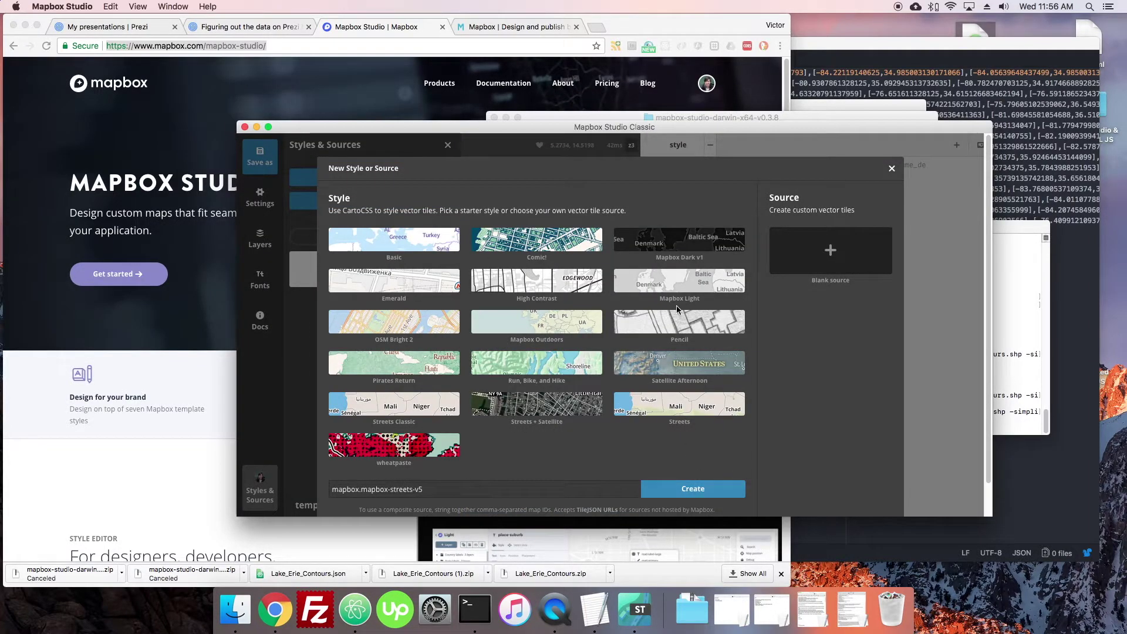
left_click(892, 167)
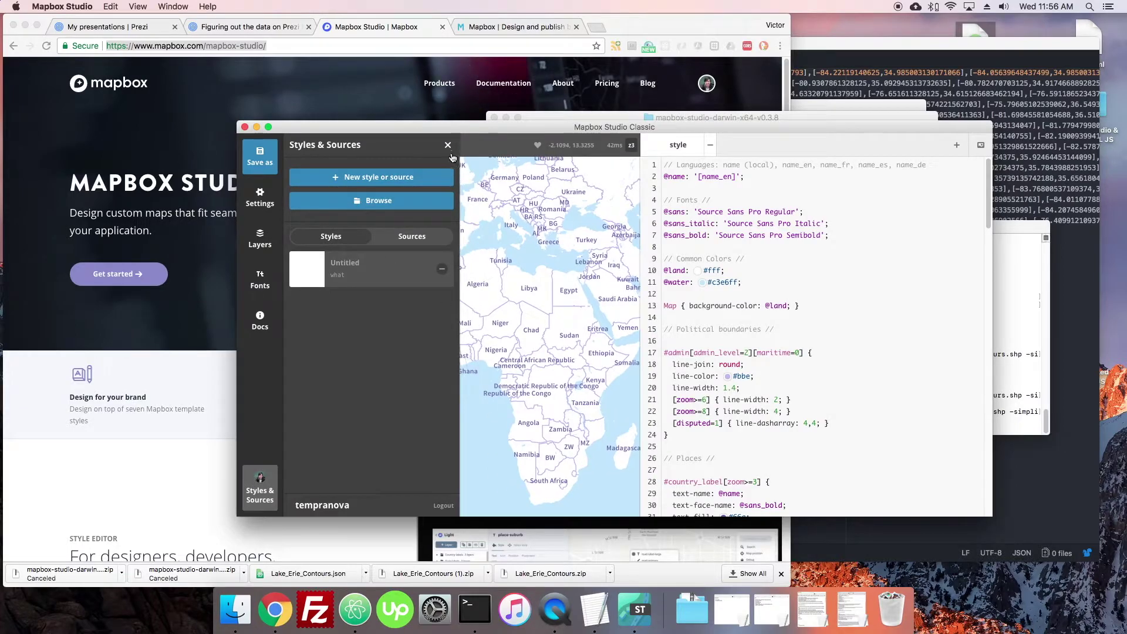
left_click(448, 146)
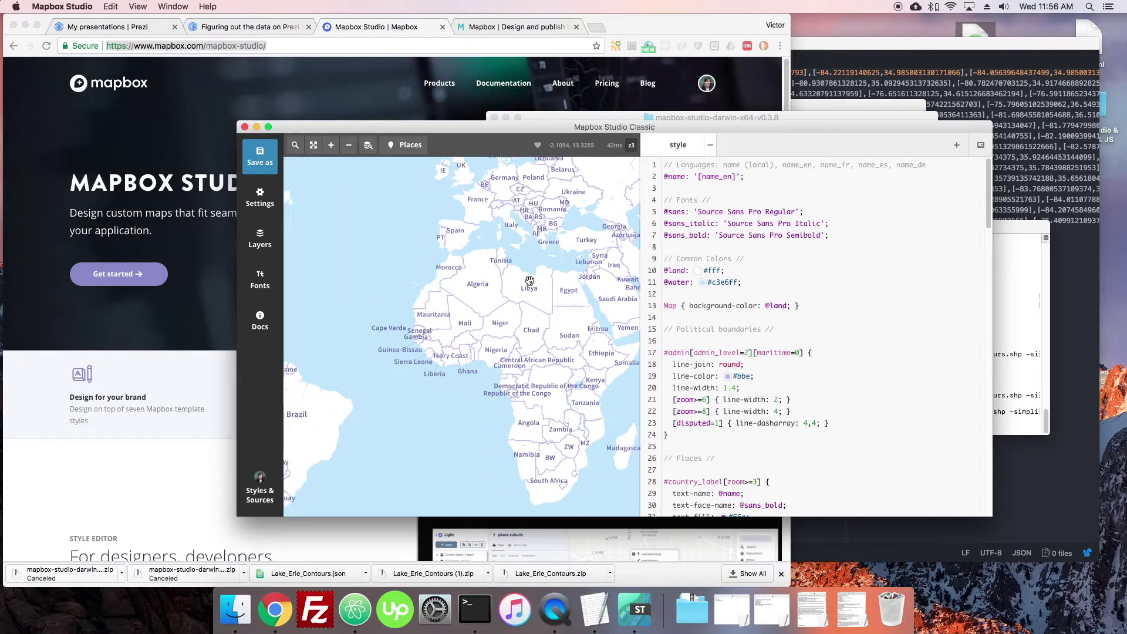
double_click(716, 270)
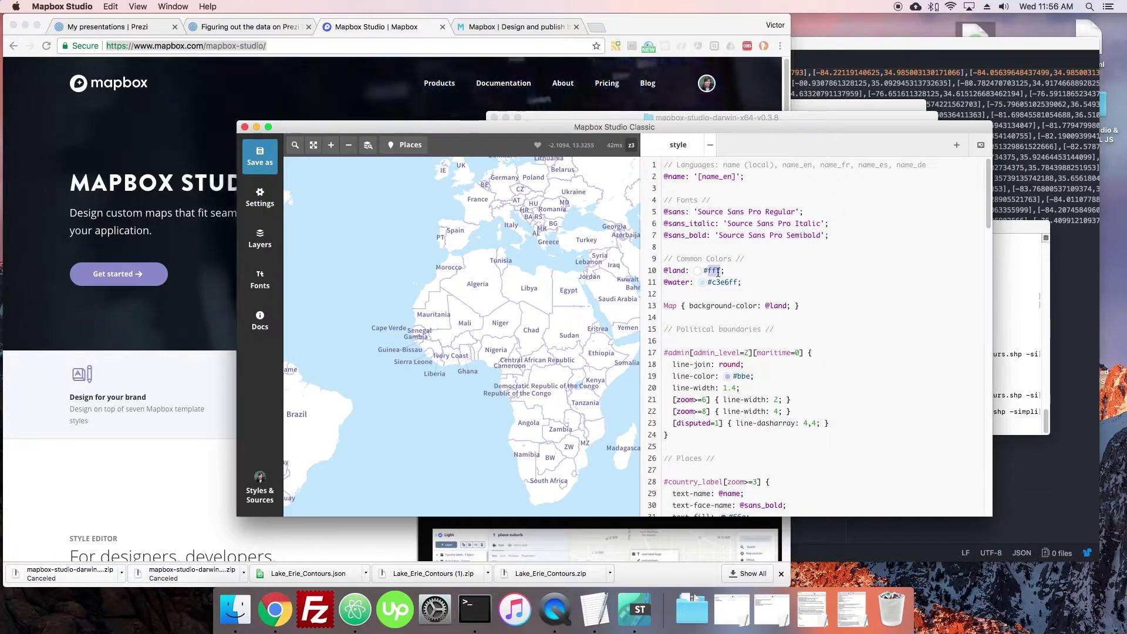
type("000")
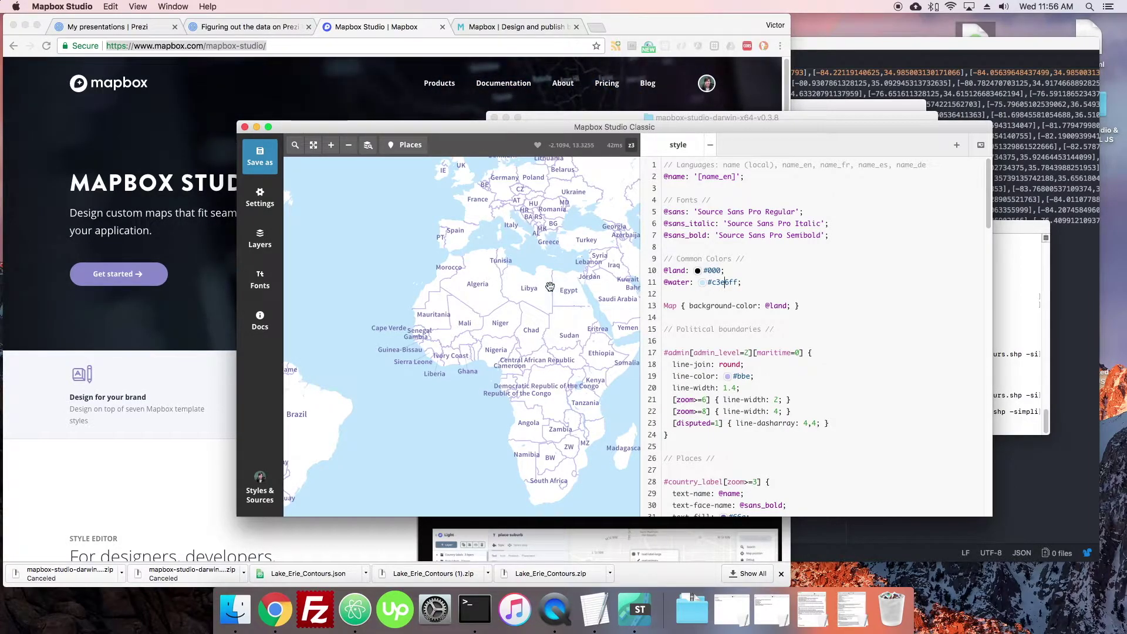
key("super+s")
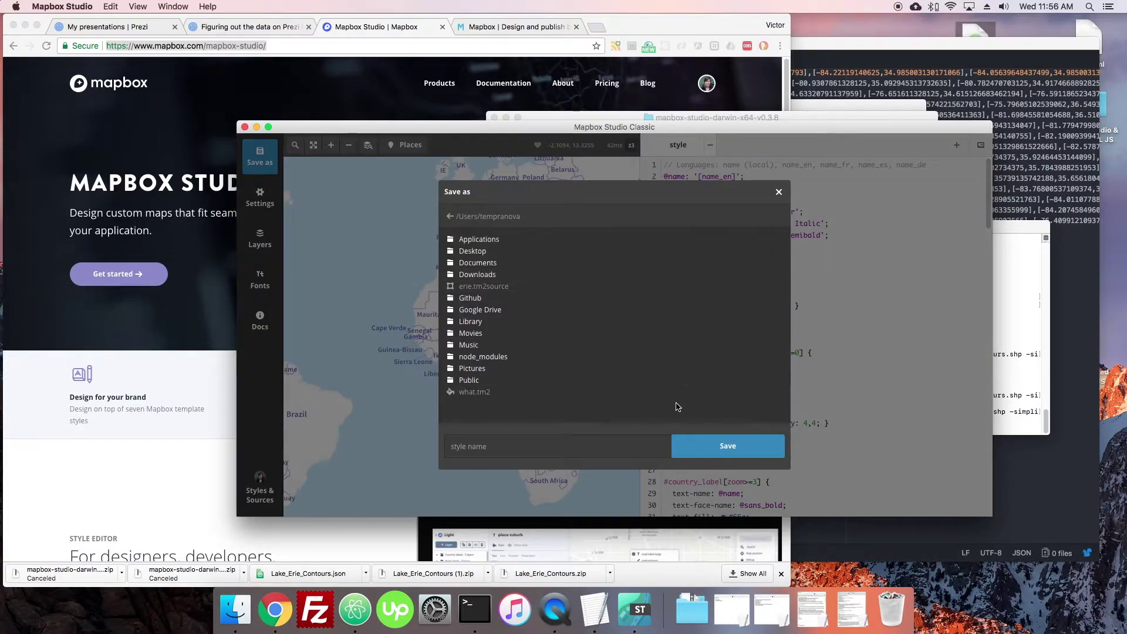
Save the style as 'test' in the Downloads folder
type("test")
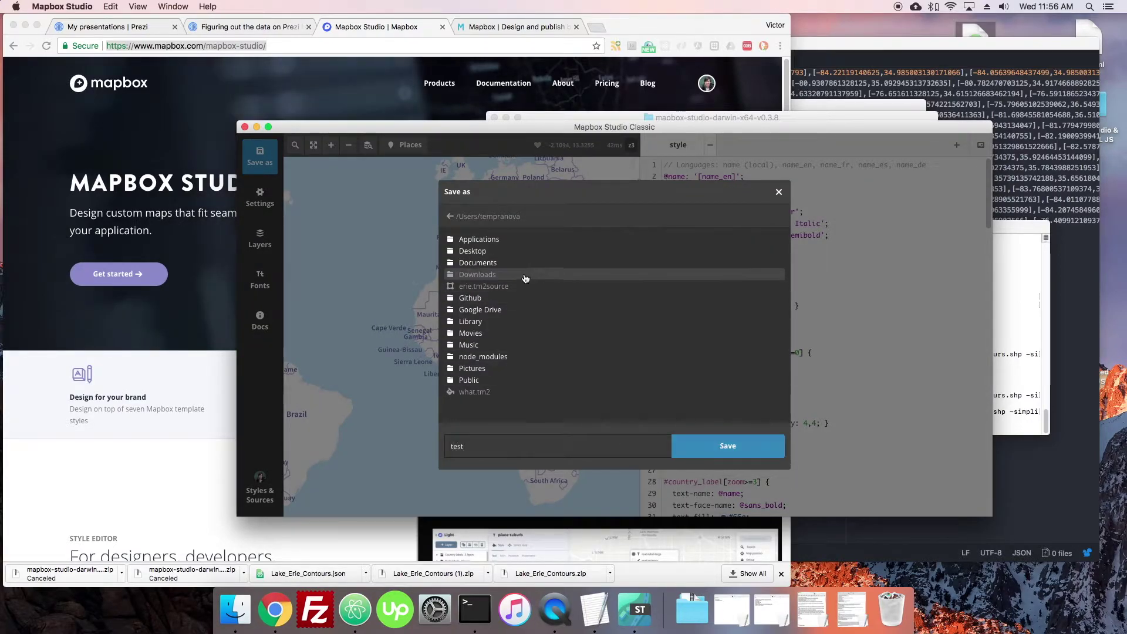
left_click(493, 274)
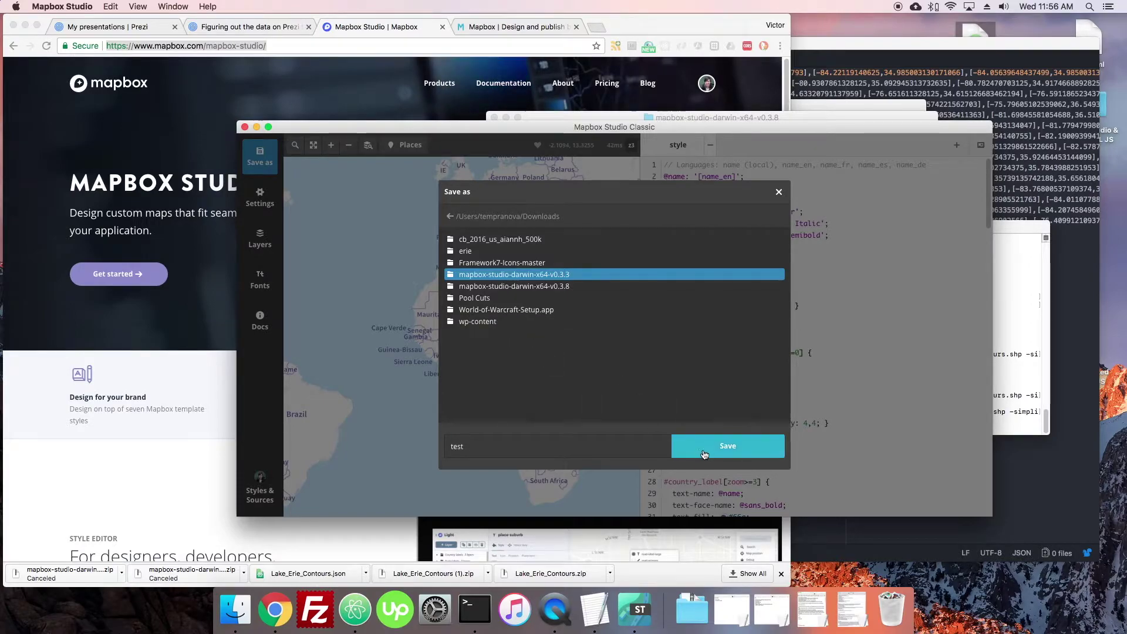
left_click(733, 456)
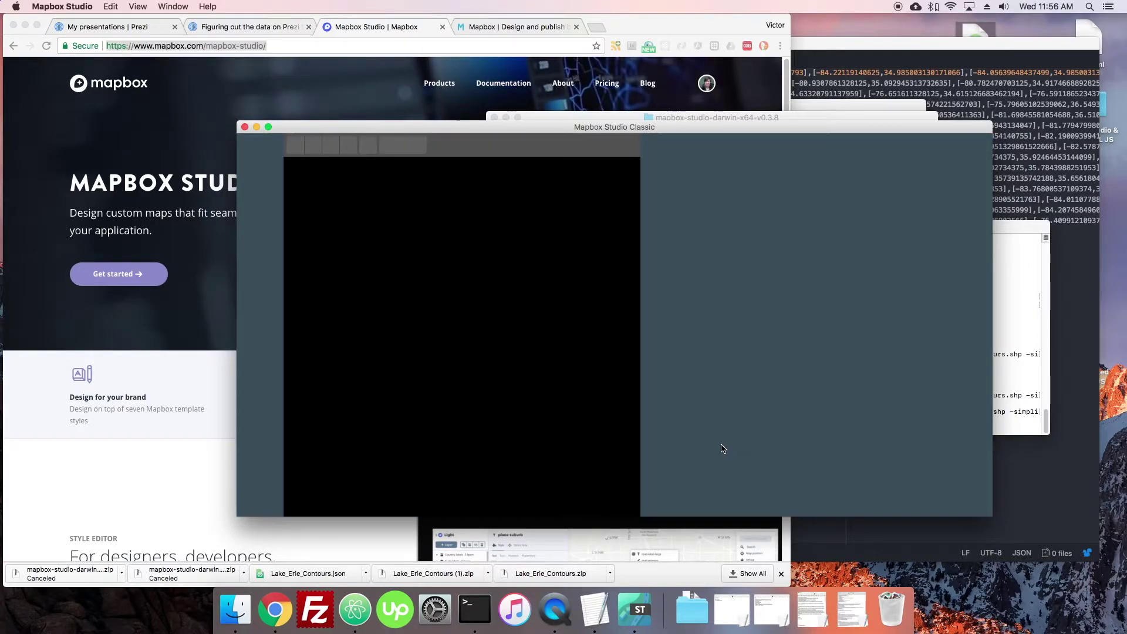
left_click_drag(426, 318, 437, 356)
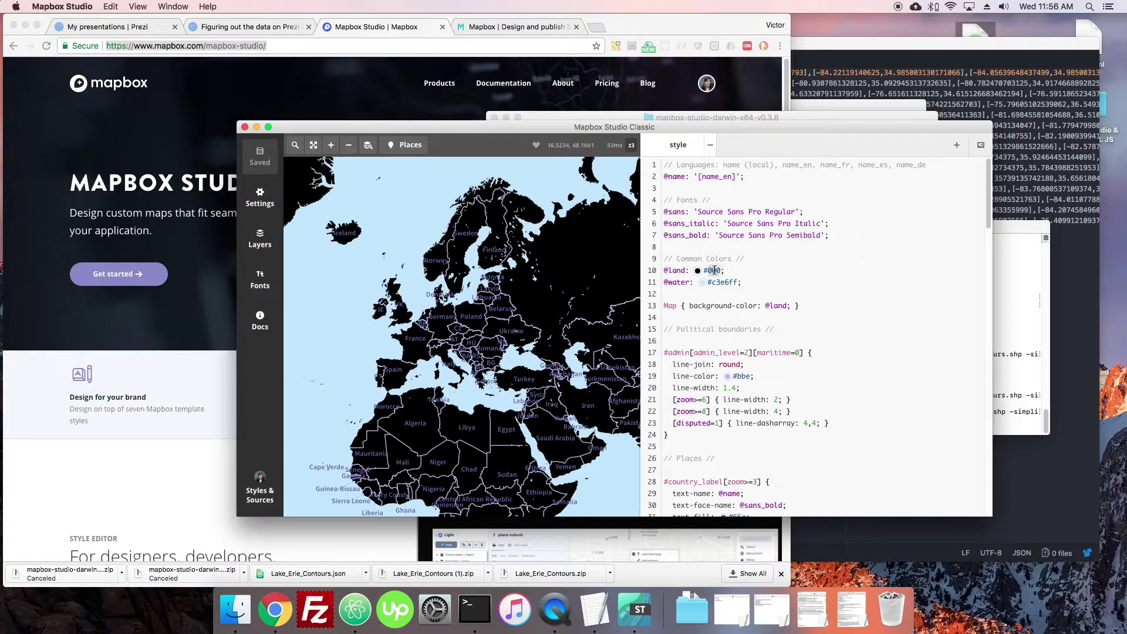
type("33")
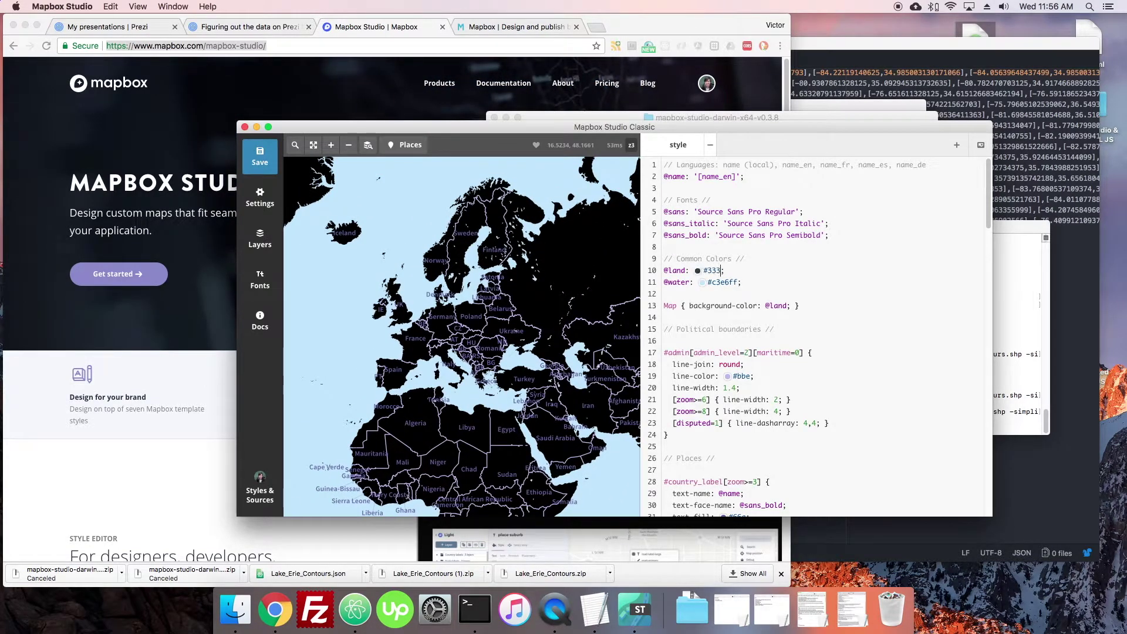
type("3")
key("super+s")
scroll(479, 382, "up", 5)
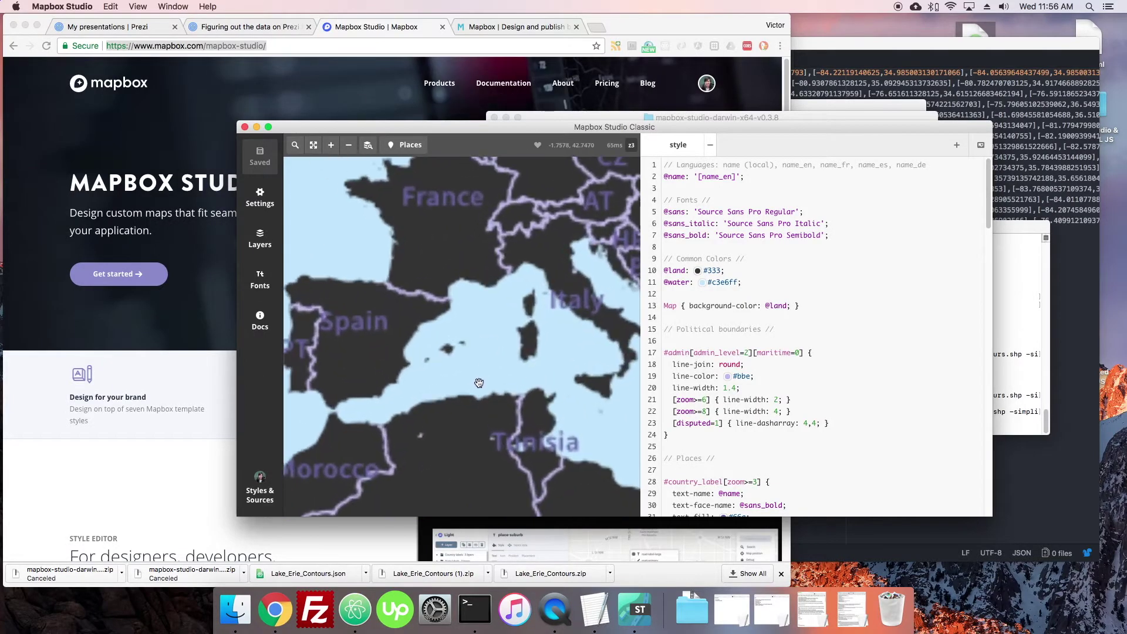
left_click_drag(479, 382, 493, 329)
scroll(466, 285, "up", 2)
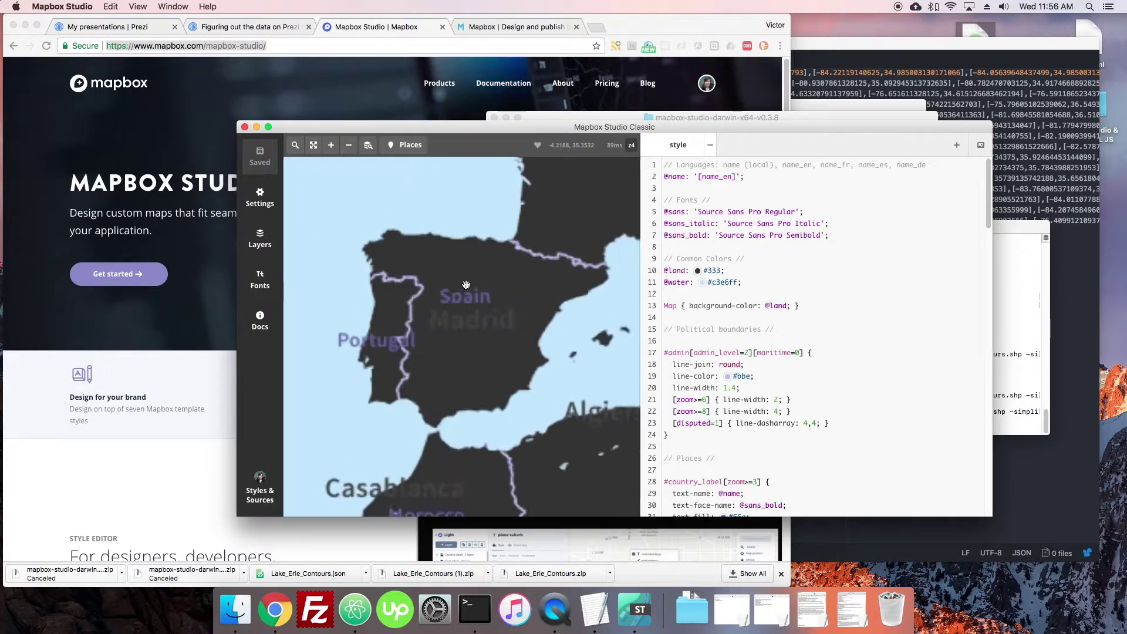
Pan the map over the Mediterranean and open the Mapbox Streets V5 layer list
left_click(745, 305)
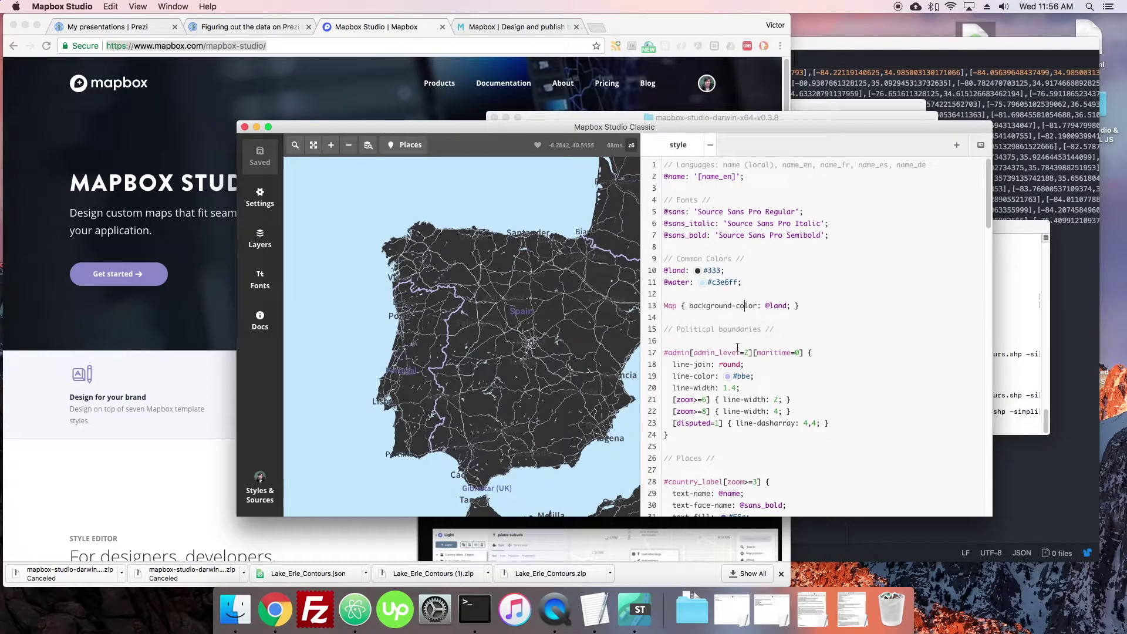
scroll(737, 347, "down", 10)
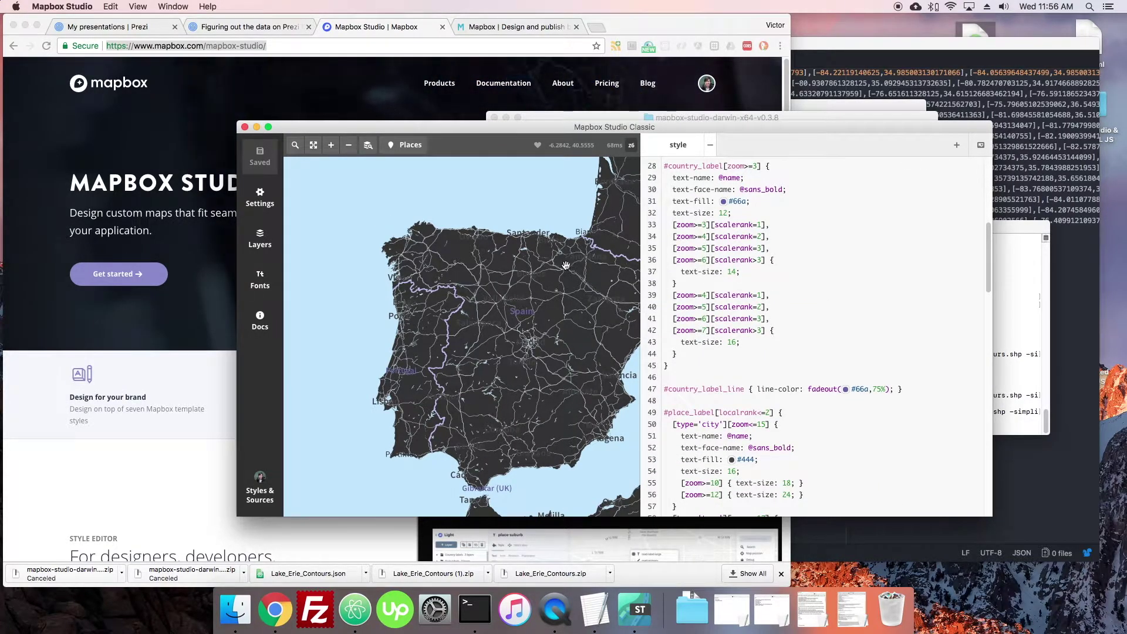
left_click_drag(566, 295, 494, 270)
scroll(495, 270, "down", 5)
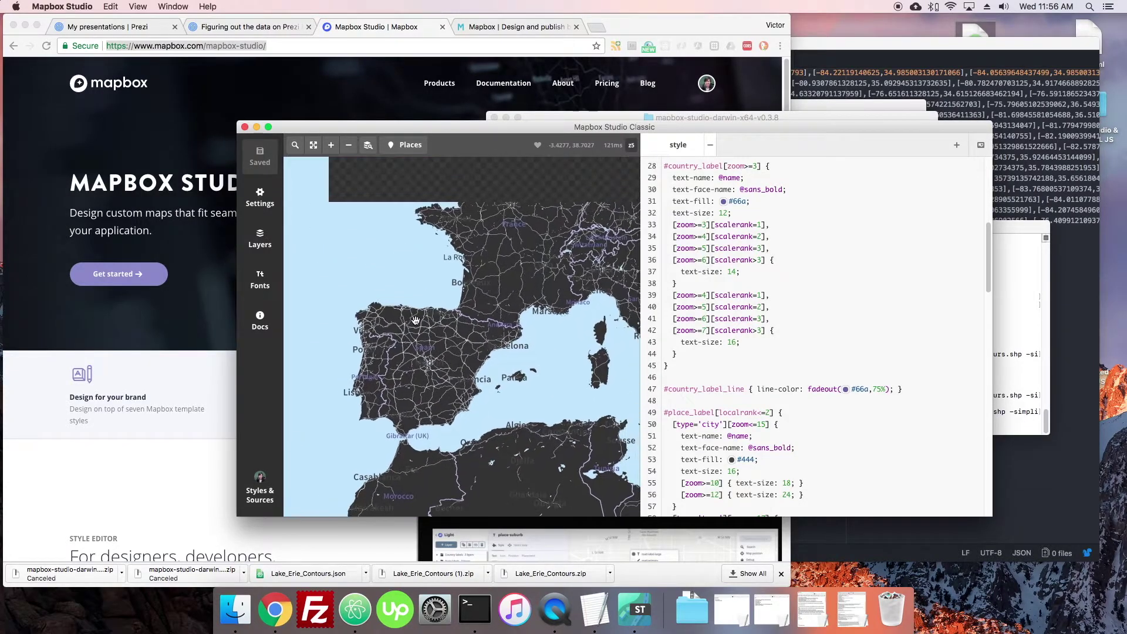
scroll(467, 205, "down", 1)
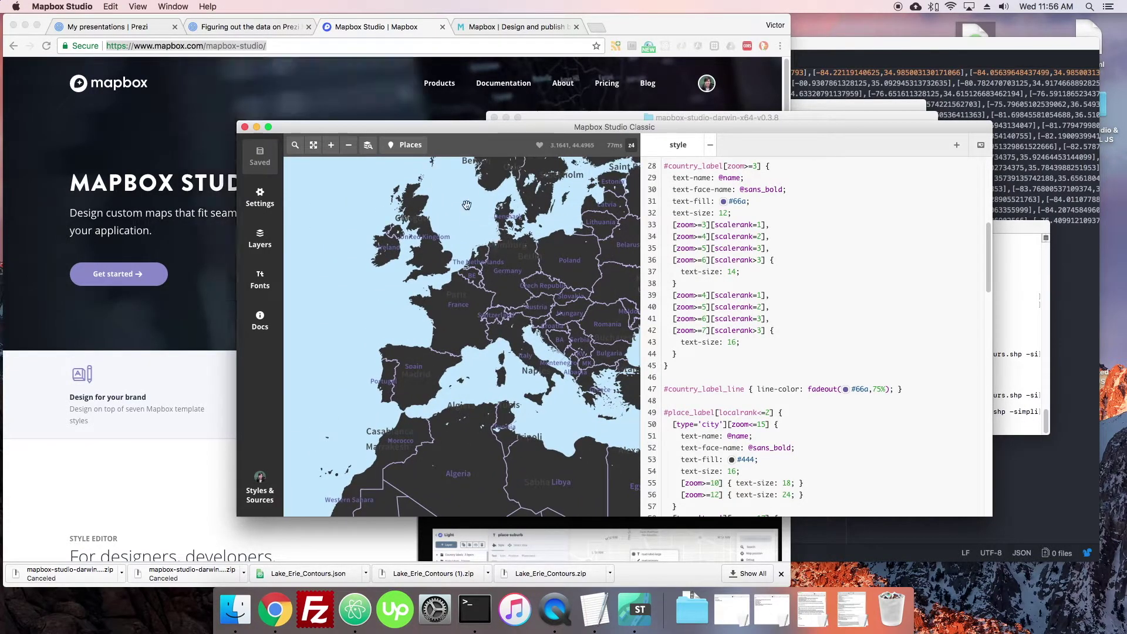
left_click(267, 238)
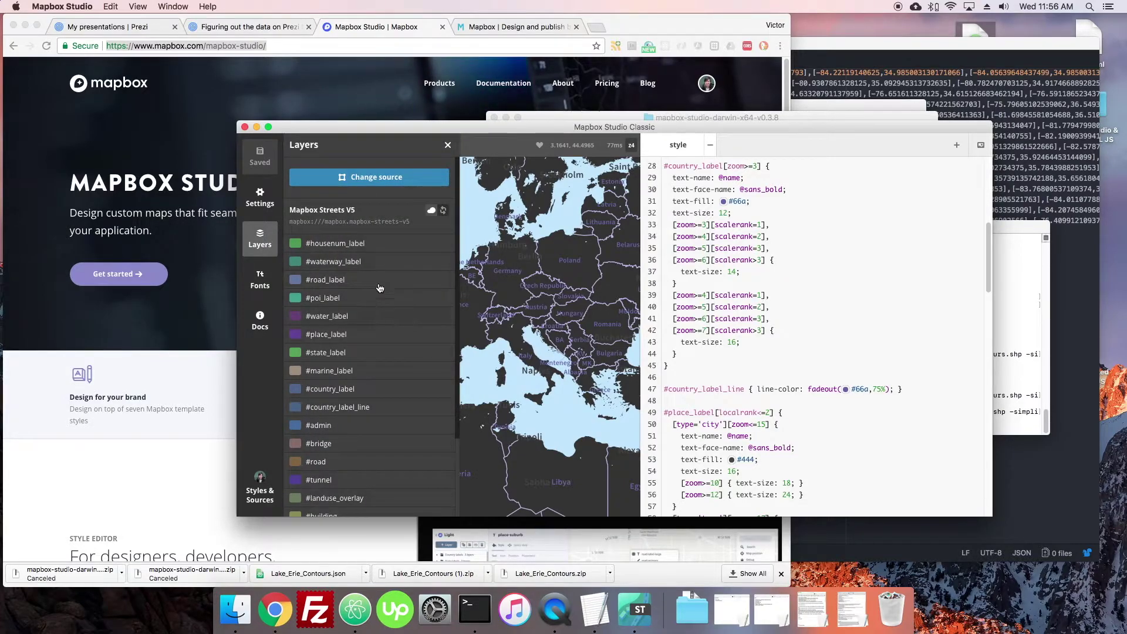
Expand #country_label to show its fields and select its [zoom>=3] and text-size: 14 code
scroll(358, 166, "down", 4)
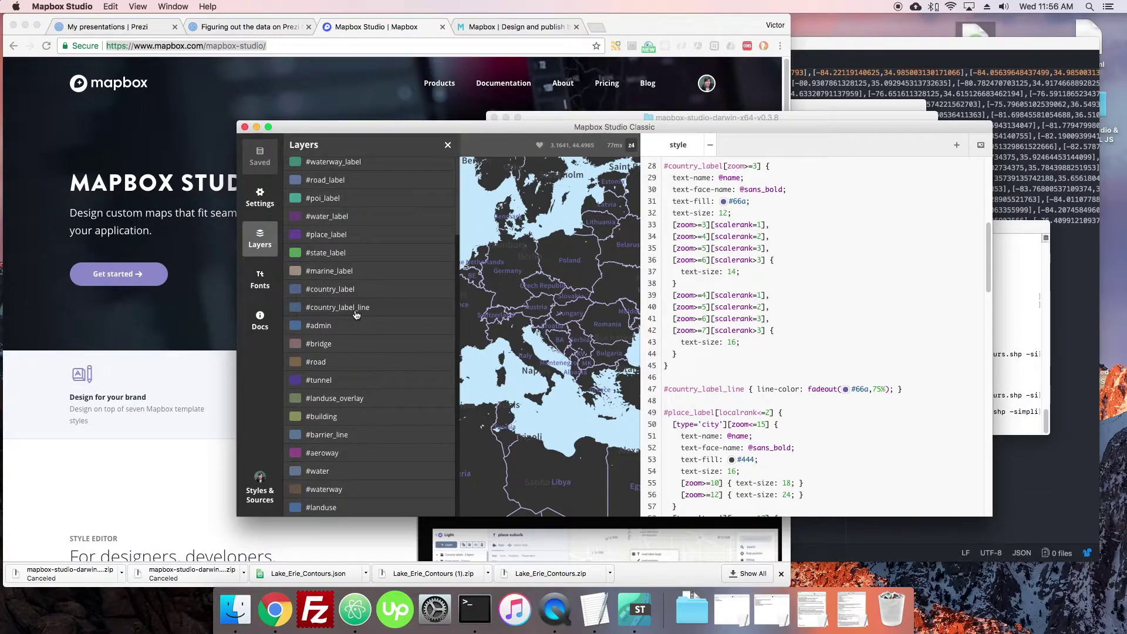
double_click(713, 166)
left_click(332, 291)
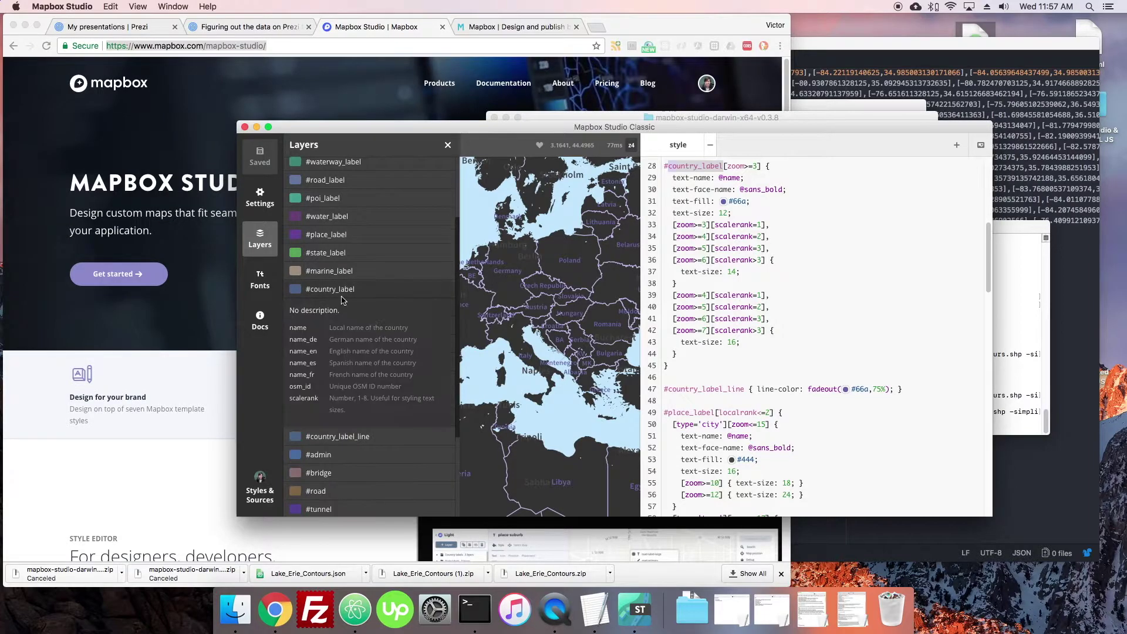
left_click(723, 170)
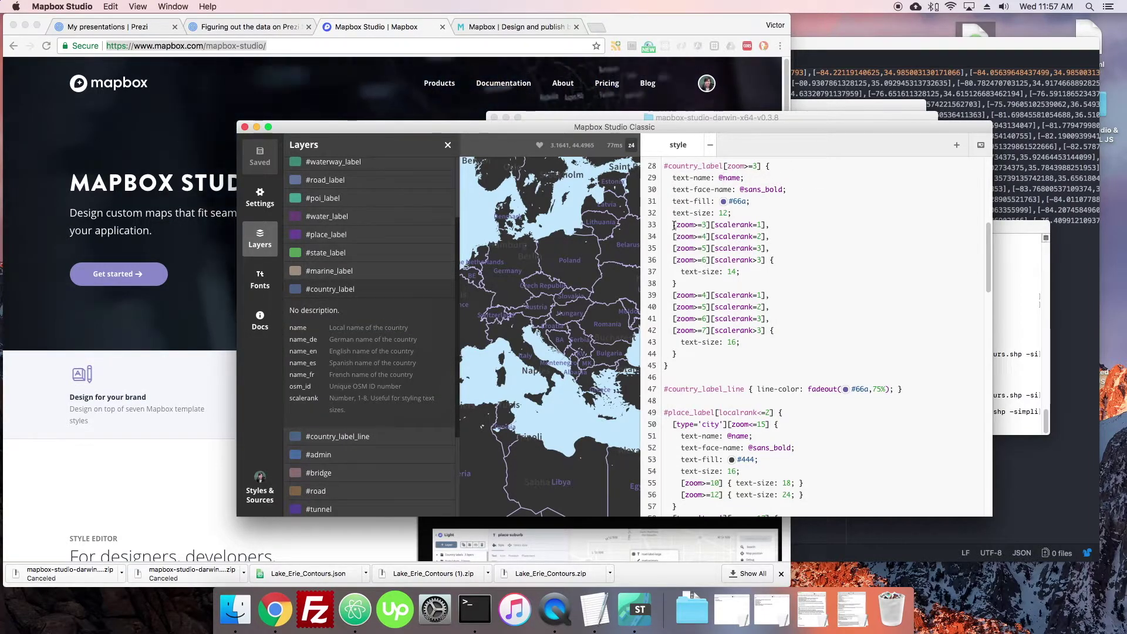
left_click_drag(673, 226, 710, 226)
left_click_drag(681, 273, 758, 272)
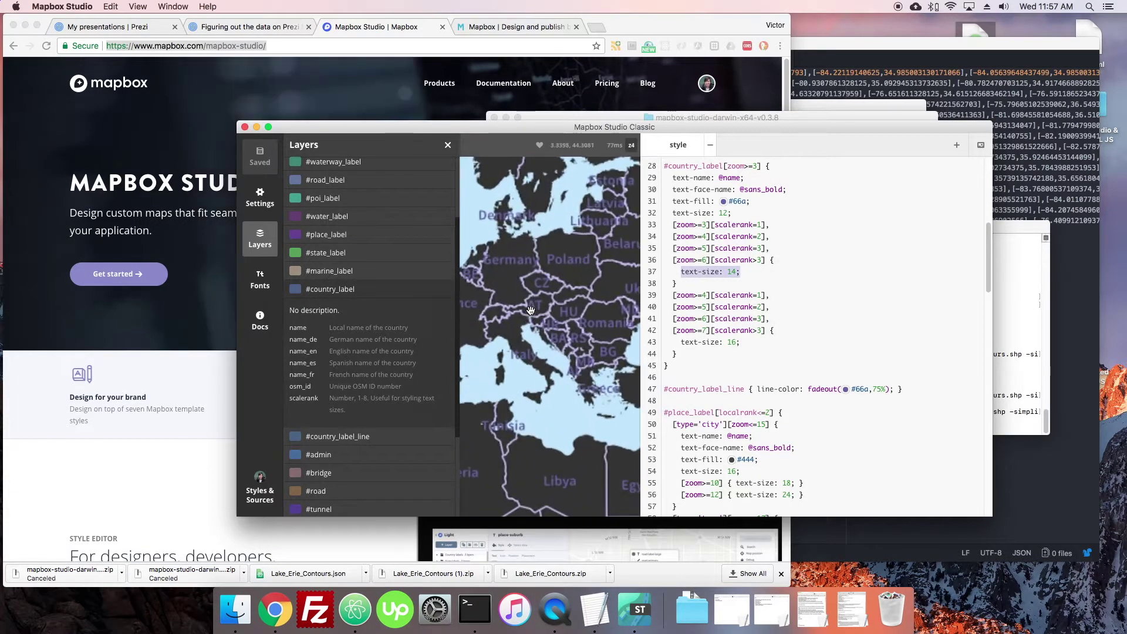
scroll(530, 310, "up", 5)
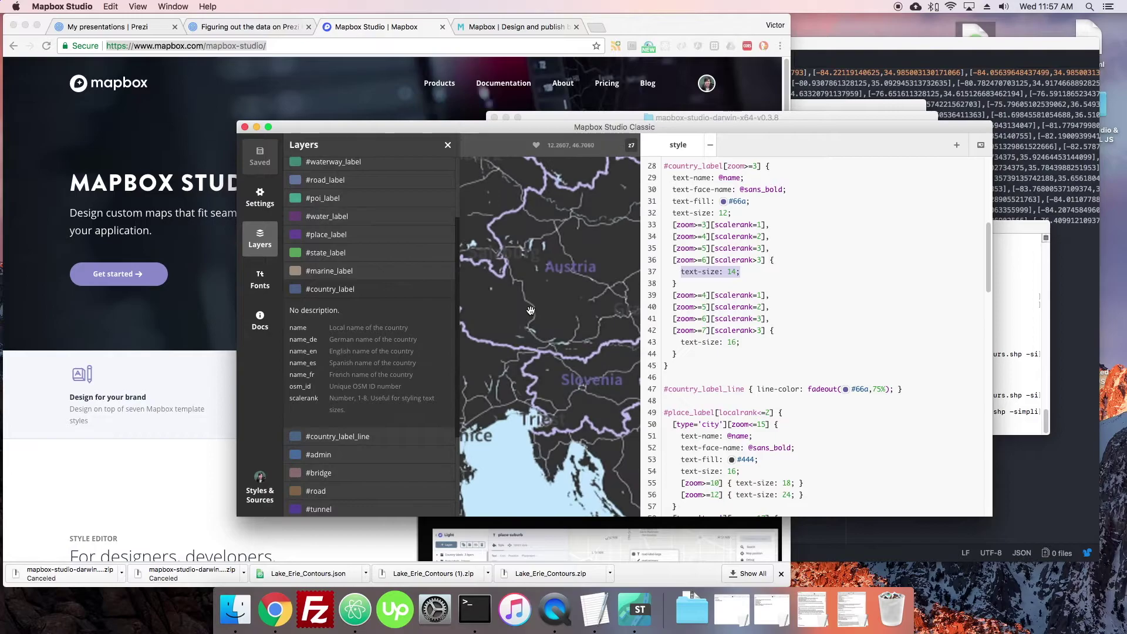
scroll(568, 271, "up", 2)
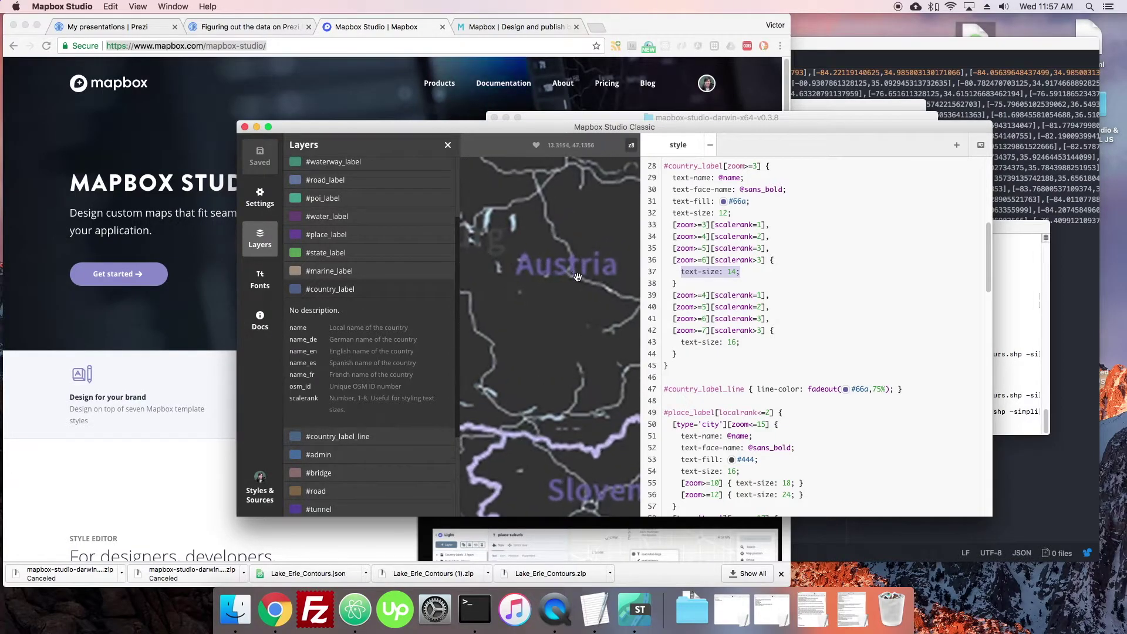
scroll(570, 269, "up", 1)
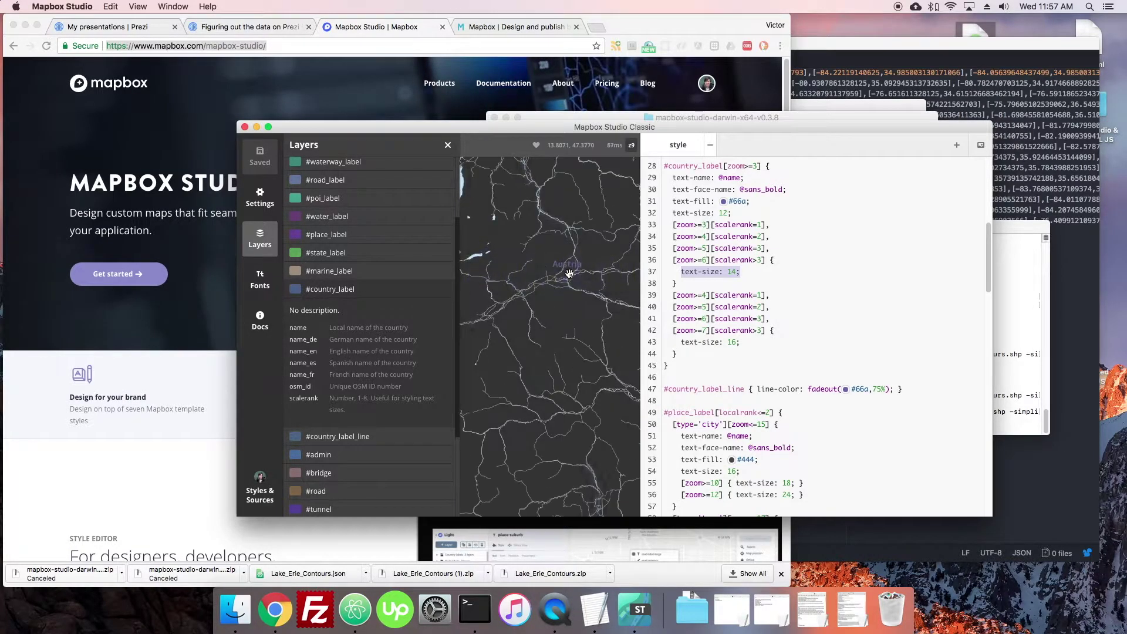
scroll(569, 271, "up", 3)
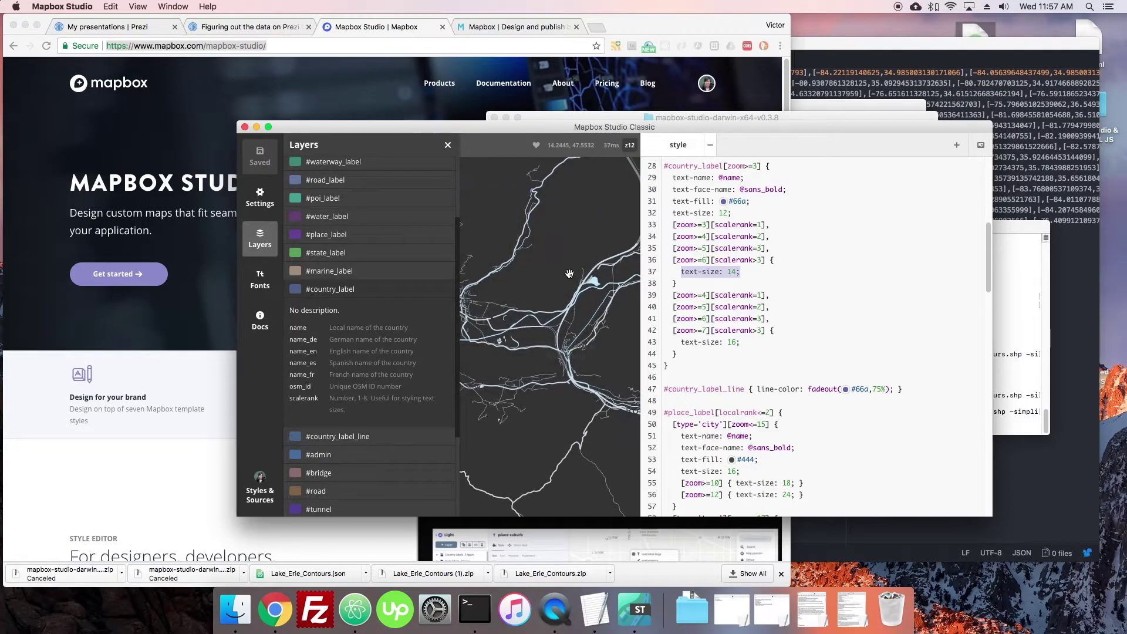
left_click_drag(577, 235, 604, 267)
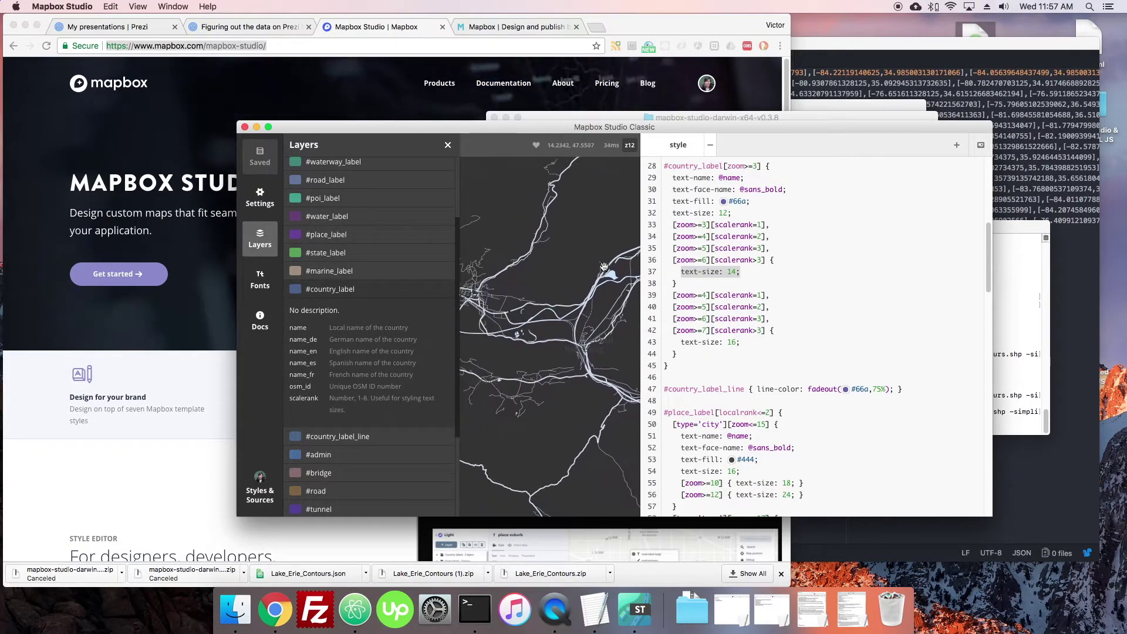
scroll(515, 294, "down", 5)
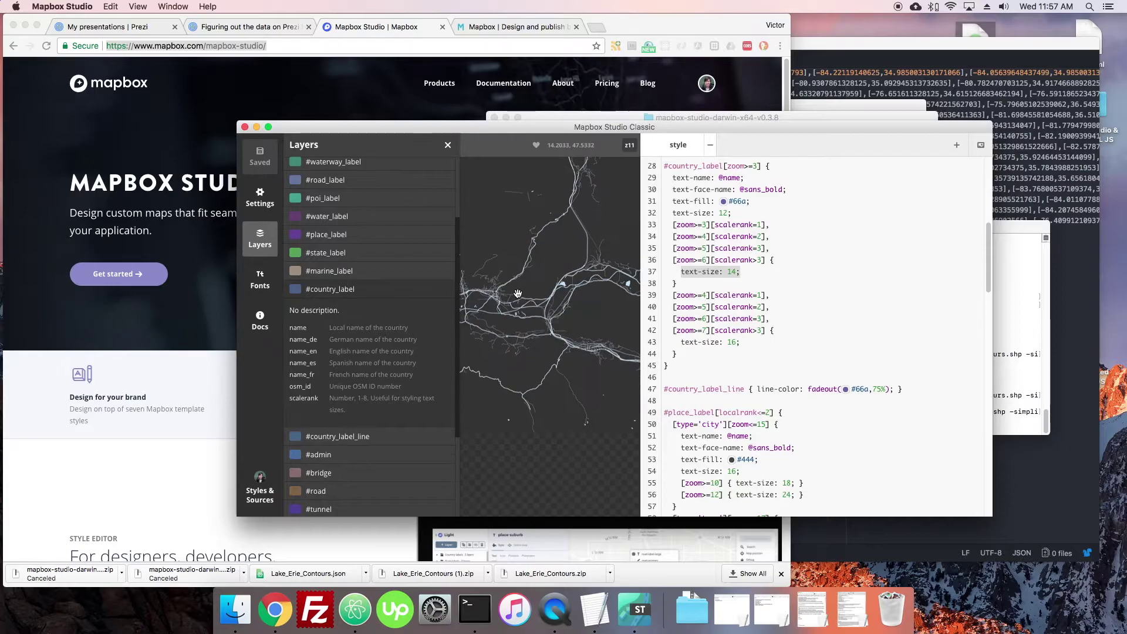
scroll(518, 293, "down", 1)
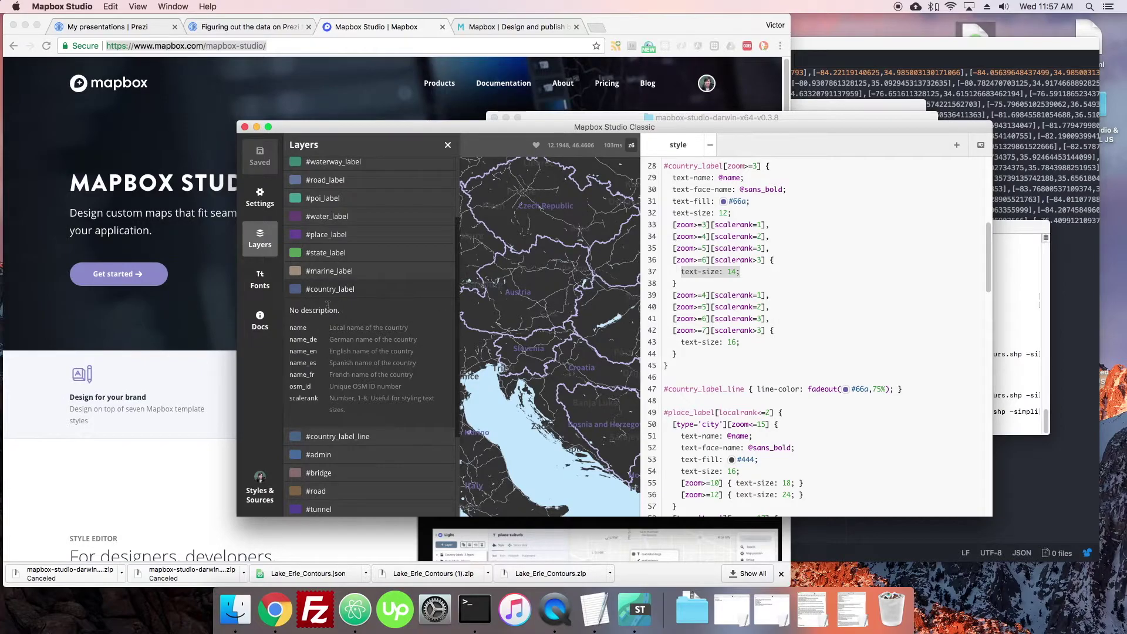
left_click_drag(293, 327, 307, 387)
left_click(306, 362)
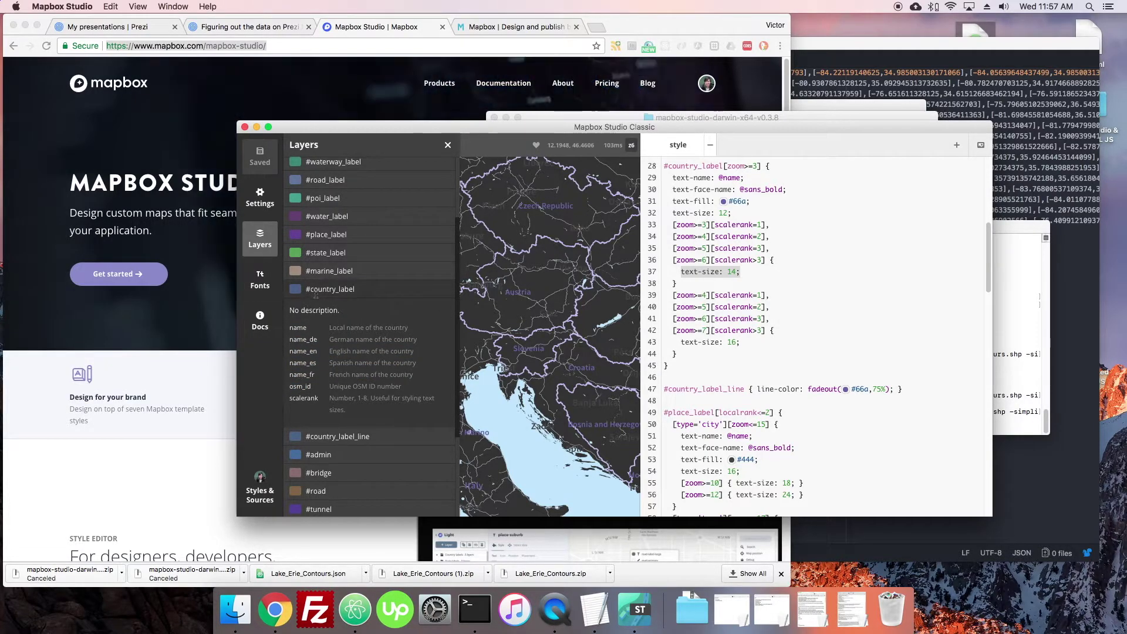
scroll(337, 317, "up", 3)
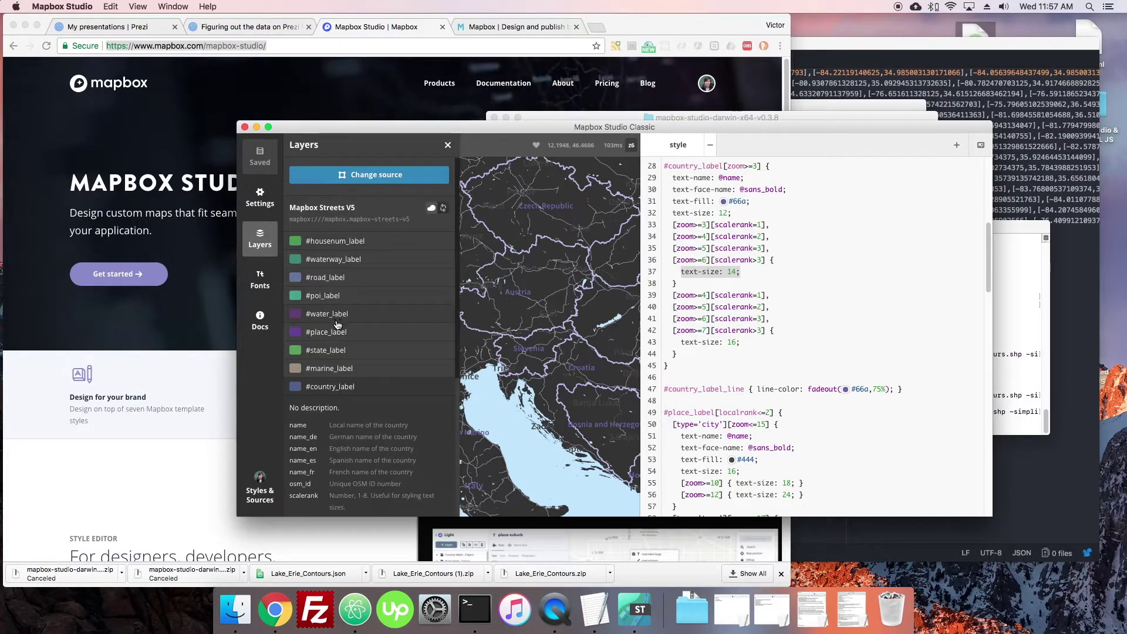
Expand the #road layer and pick out its class values, such as path and minor_rail
scroll(337, 325, "down", 7)
left_click(340, 362)
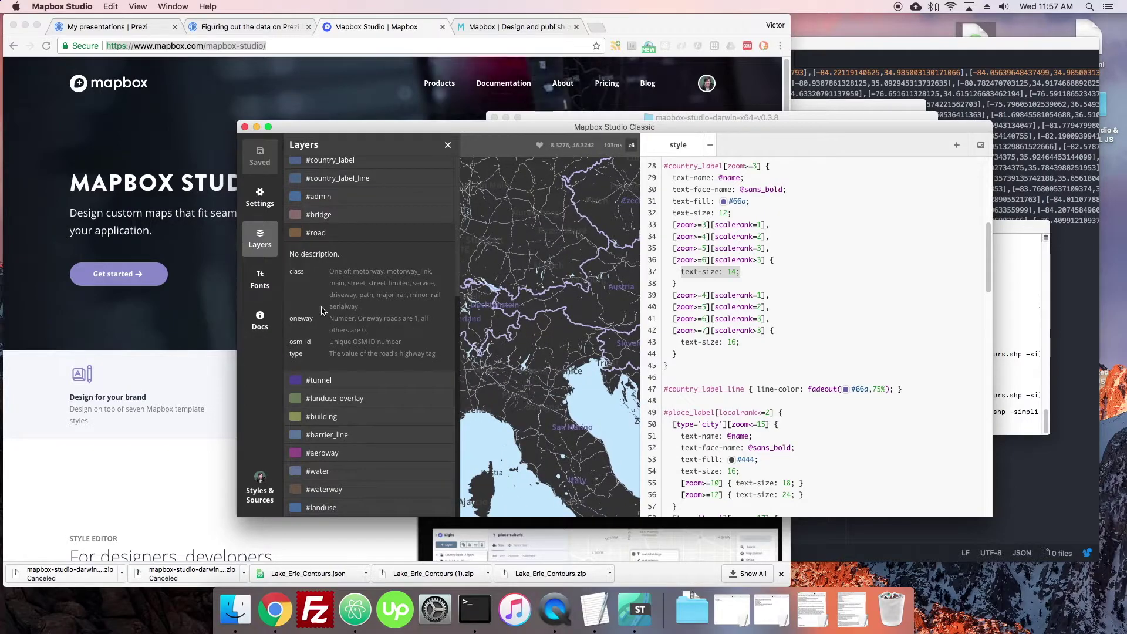
double_click(297, 272)
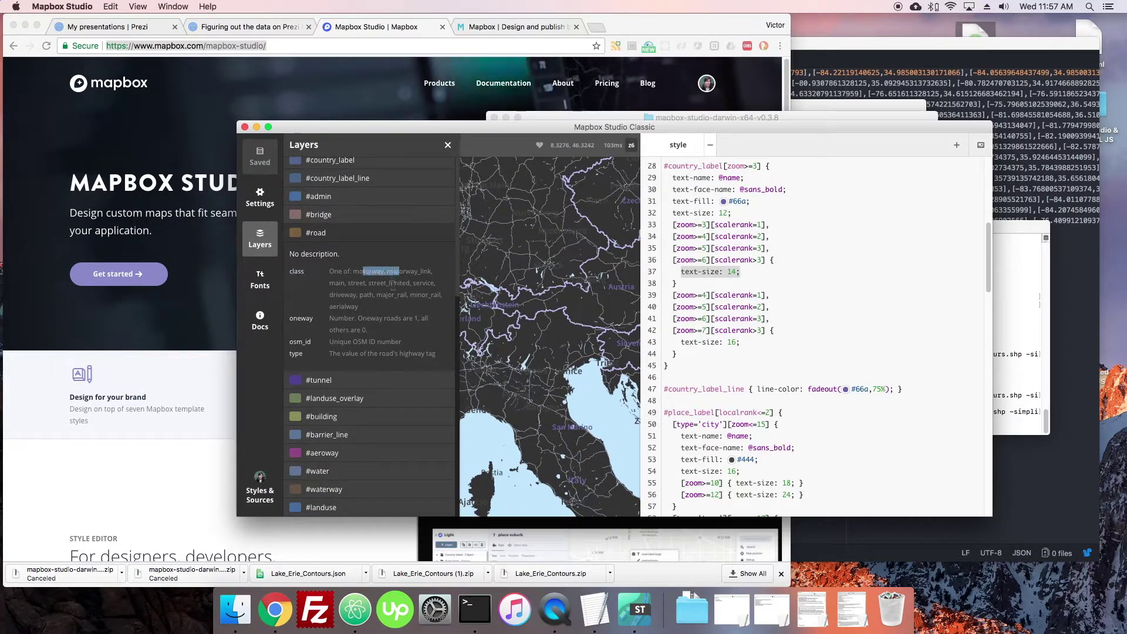
double_click(364, 294)
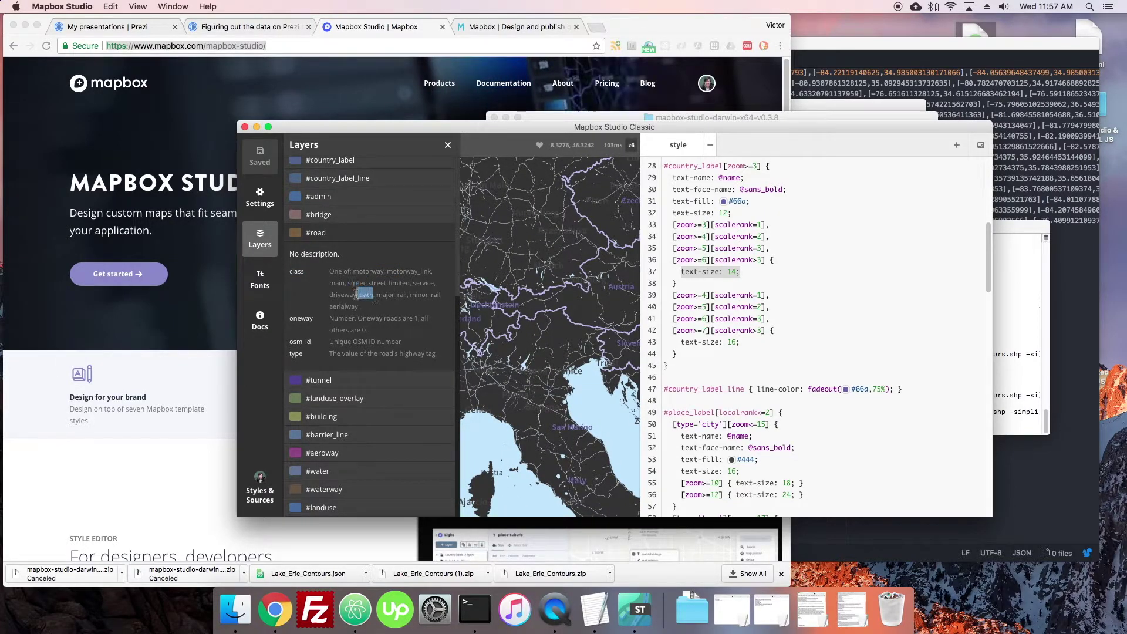
left_click_drag(408, 295, 445, 298)
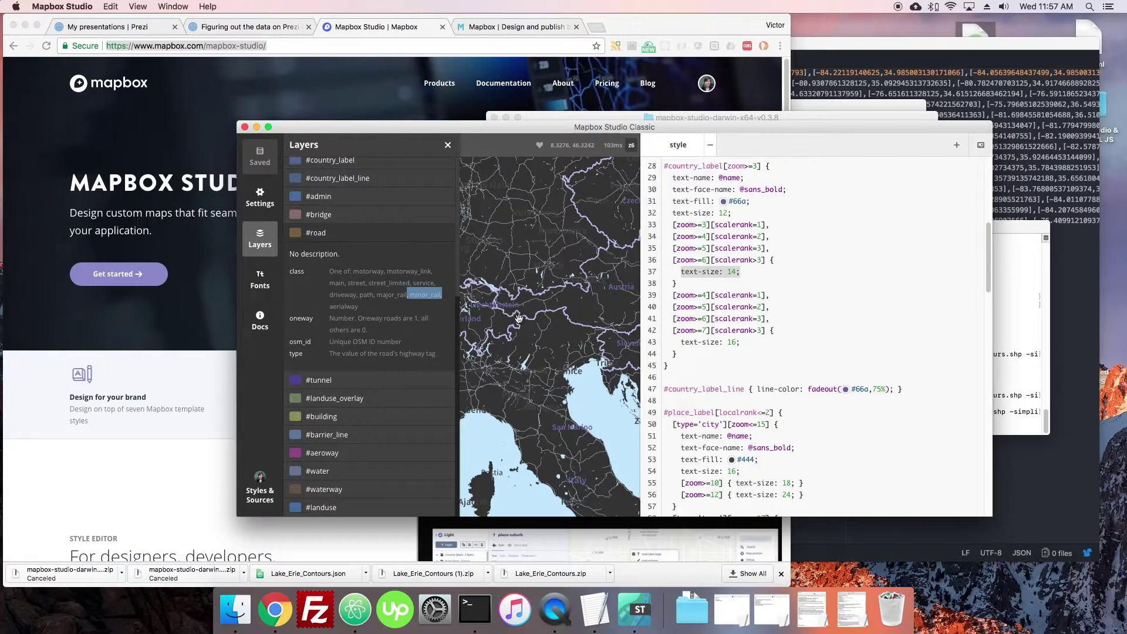
left_click_drag(518, 318, 503, 329)
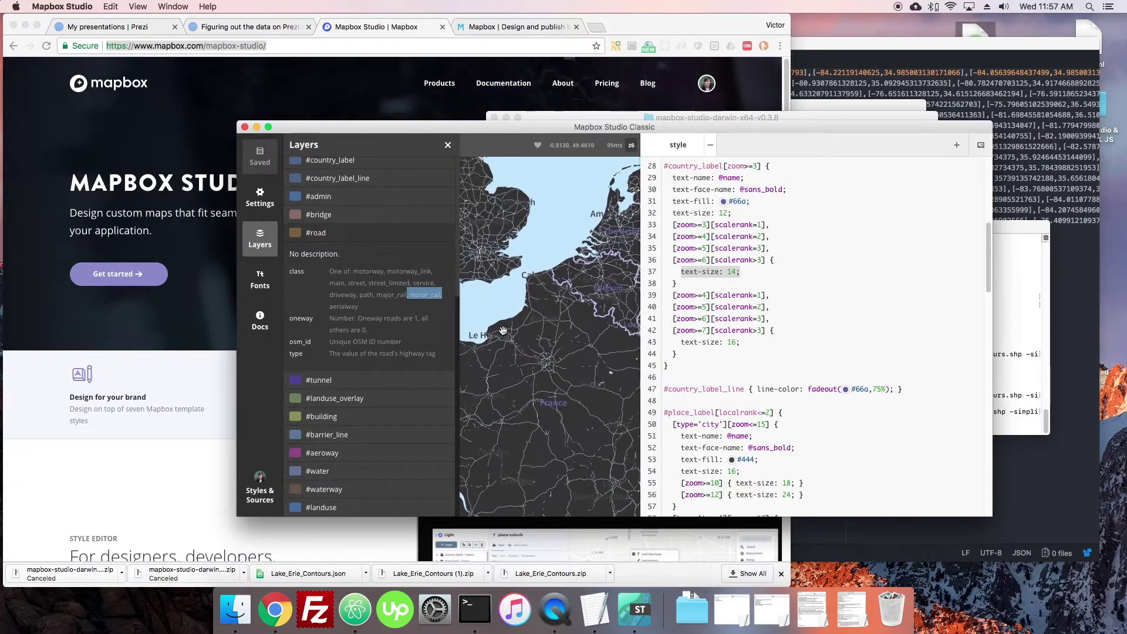
scroll(565, 303, "up", 2)
scroll(565, 302, "up", 2)
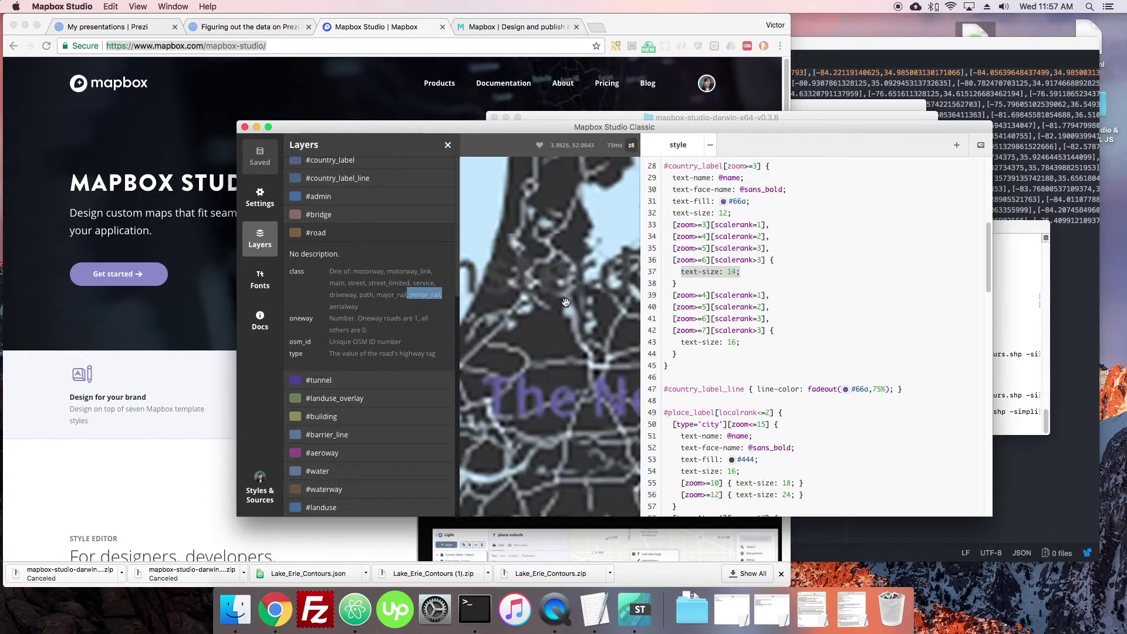
scroll(630, 270, "up", 1)
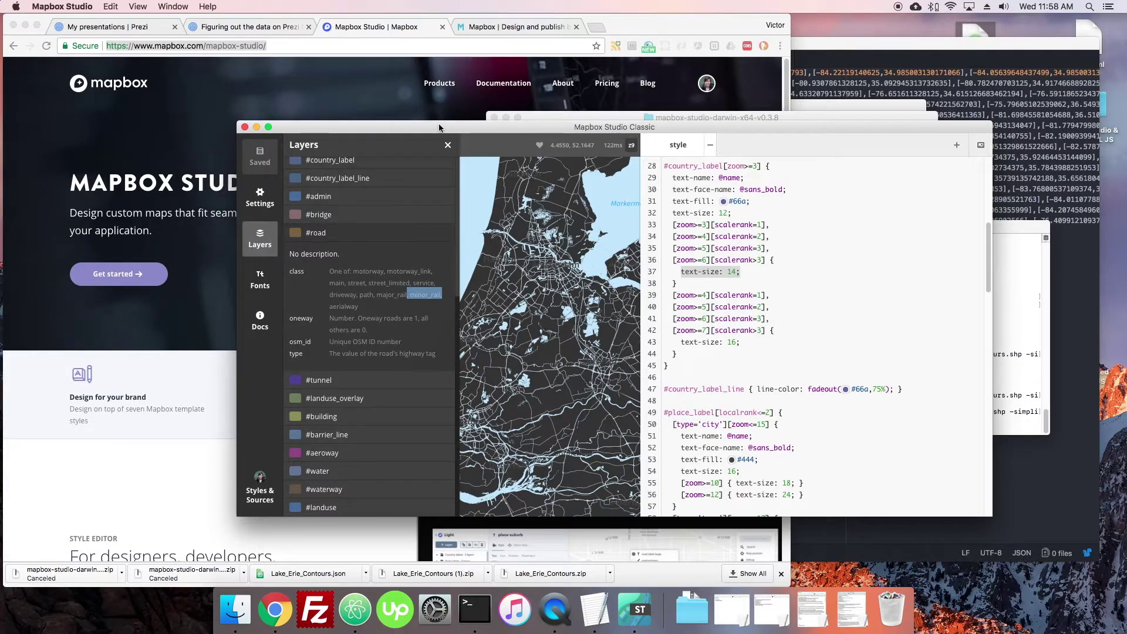
Close the Layers panel and move the text-size: 14 line within the CartoCSS
left_click(447, 145)
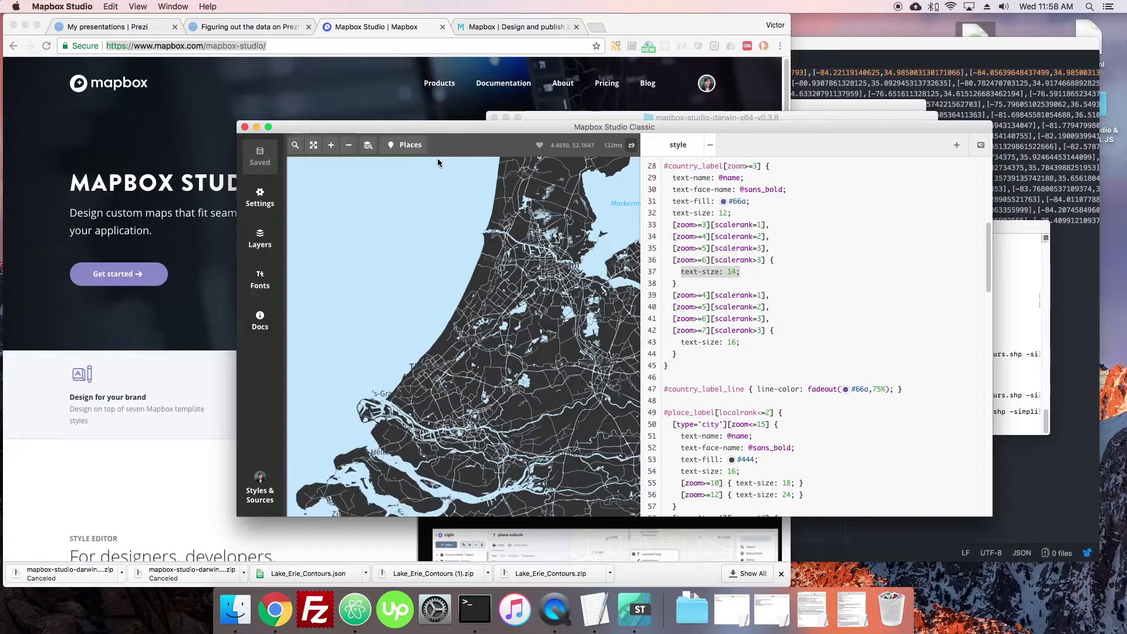
left_click_drag(710, 271, 689, 341)
scroll(742, 389, "down", 10)
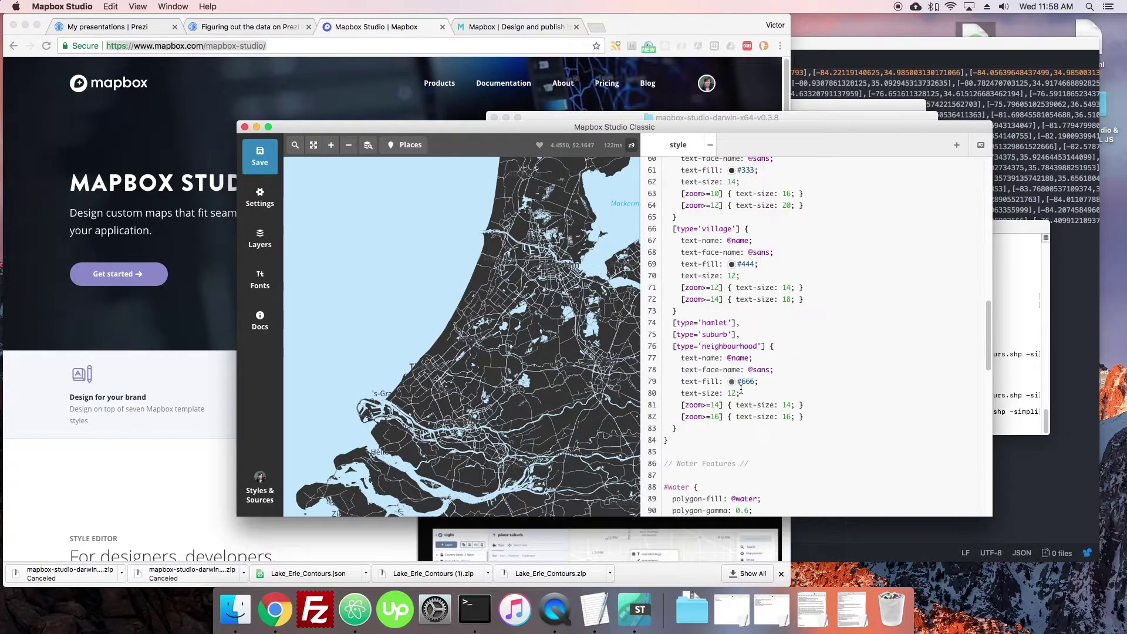
scroll(669, 263, "up", 1)
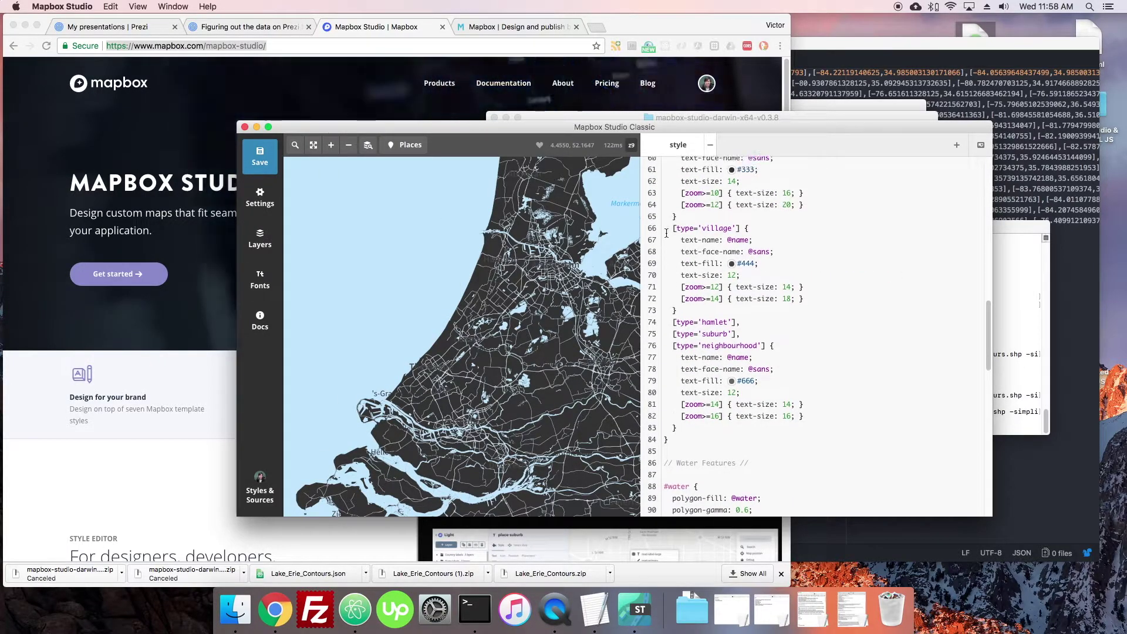
left_click_drag(672, 228, 748, 228)
Scroll through the rest of the style code and open the Styles & Sources list
scroll(719, 290, "up", 5)
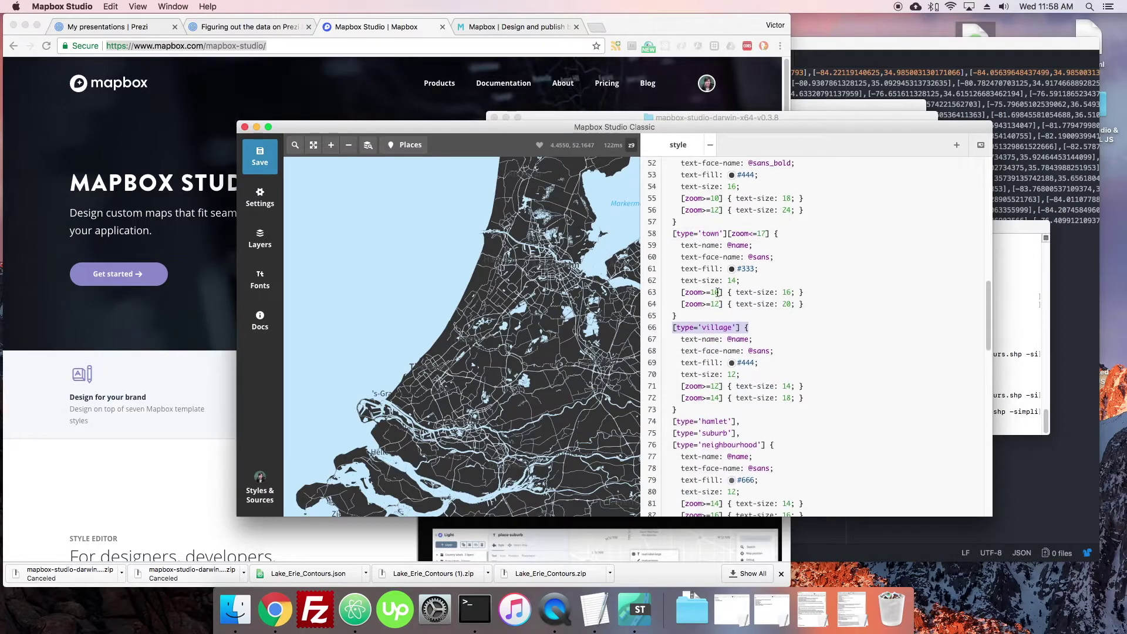
scroll(700, 382, "down", 3)
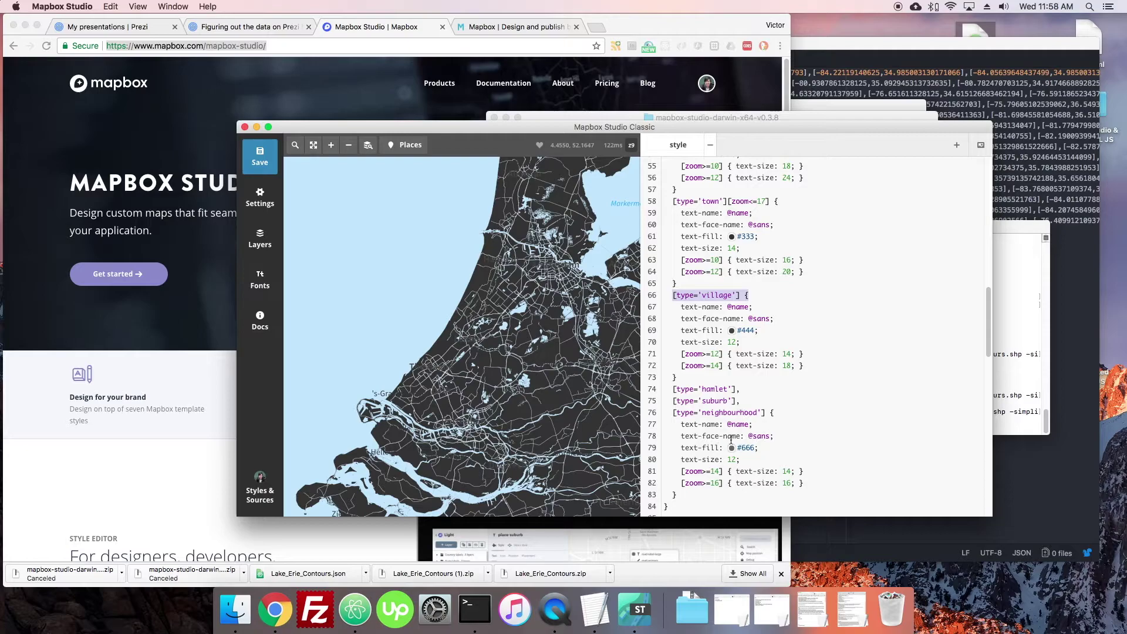
scroll(731, 441, "down", 1)
scroll(528, 386, "down", 4)
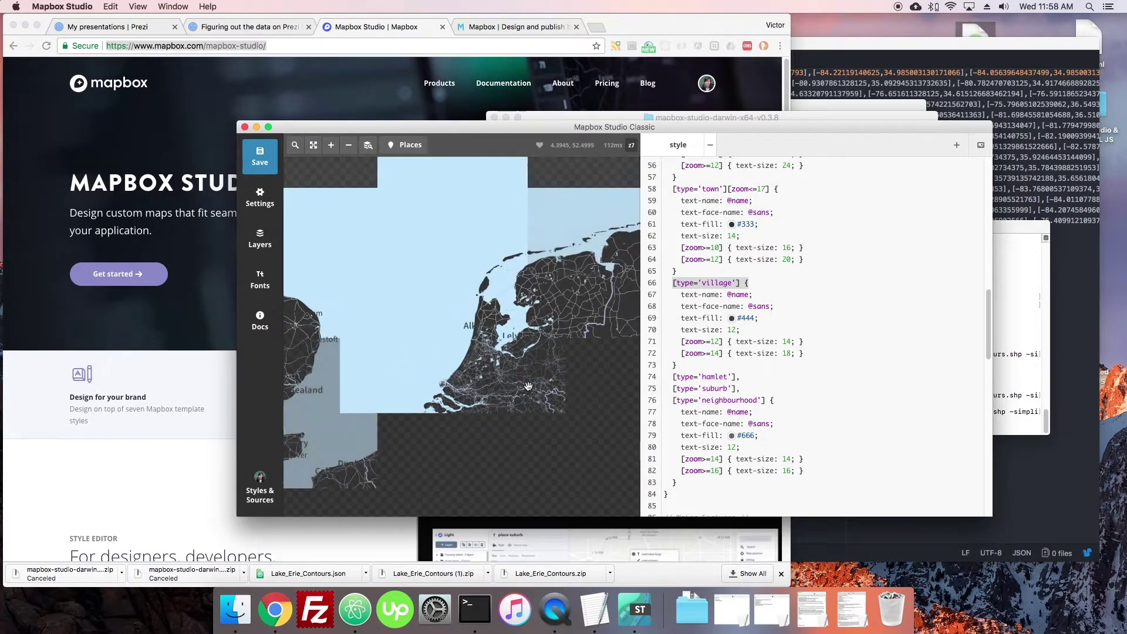
scroll(528, 386, "down", 1)
left_click(260, 490)
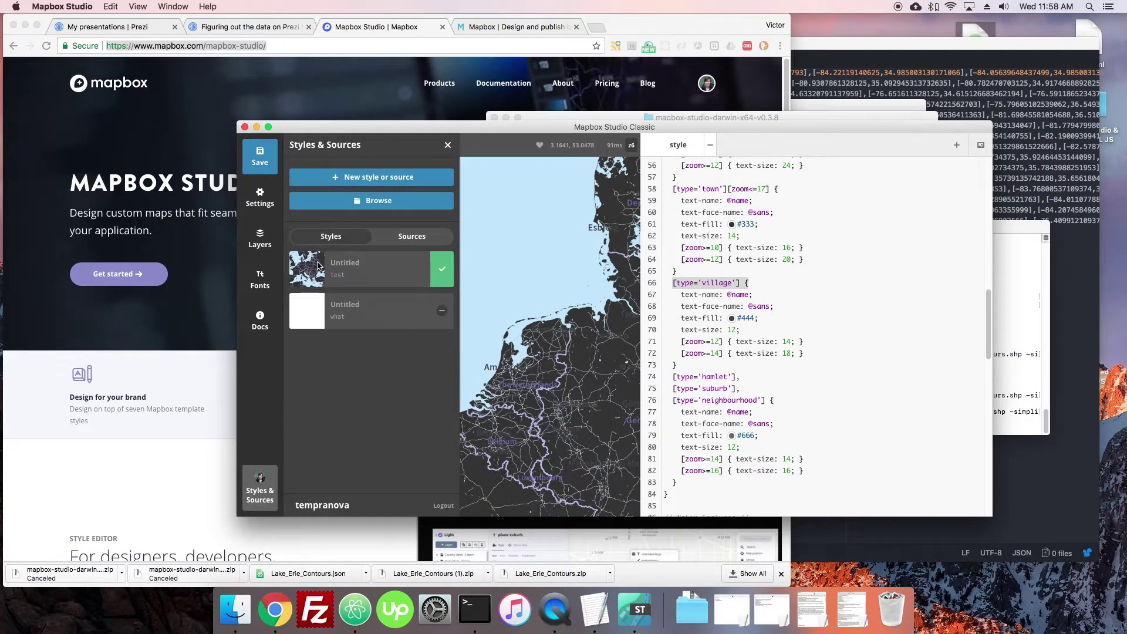
Remove erie.tm2source from the Sources list and create a new Blank source
left_click(411, 236)
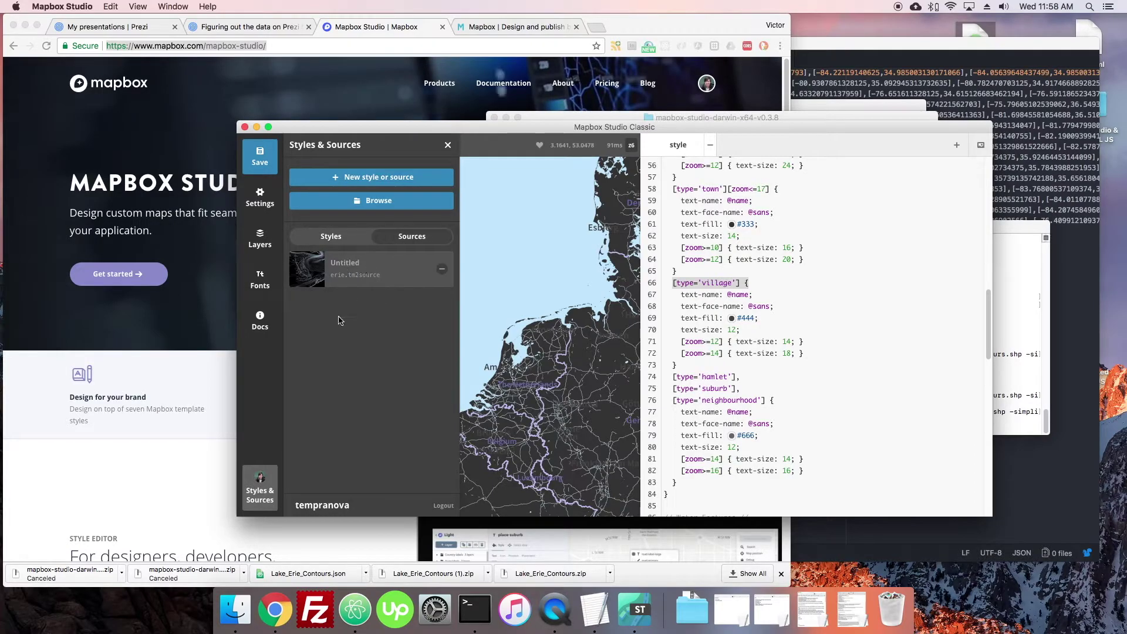
left_click(442, 269)
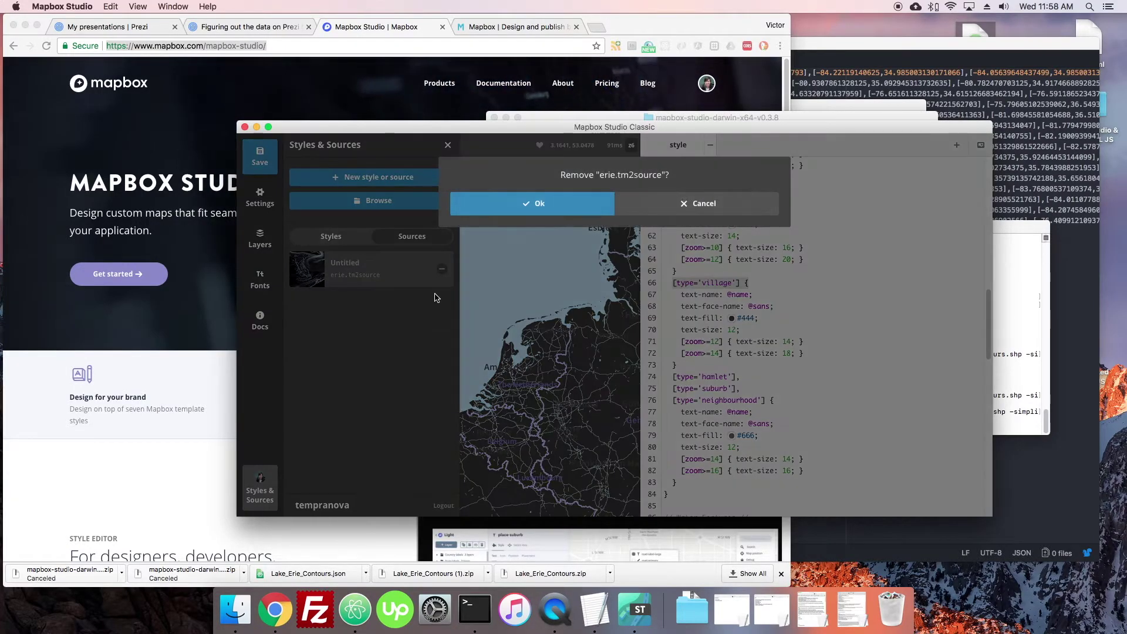
left_click(534, 205)
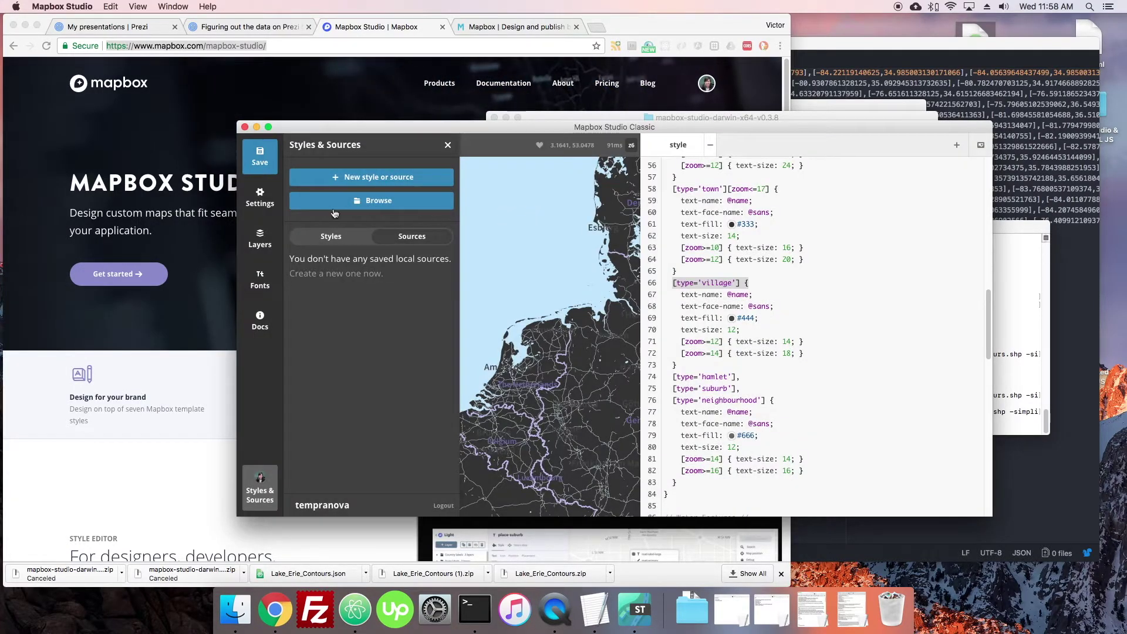
left_click(370, 177)
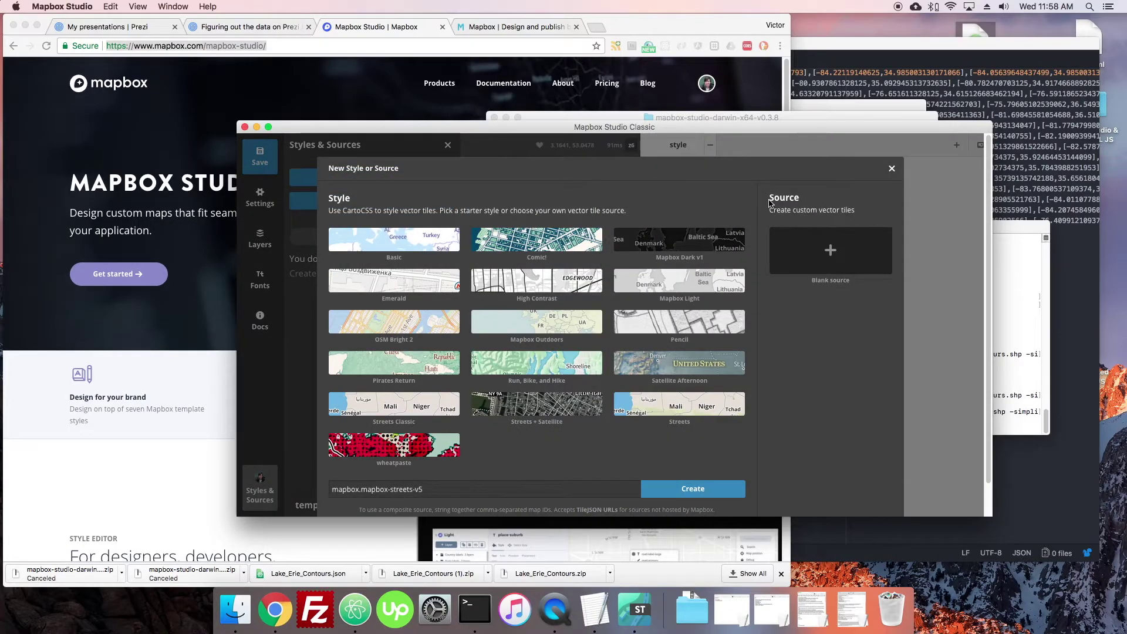
left_click(835, 258)
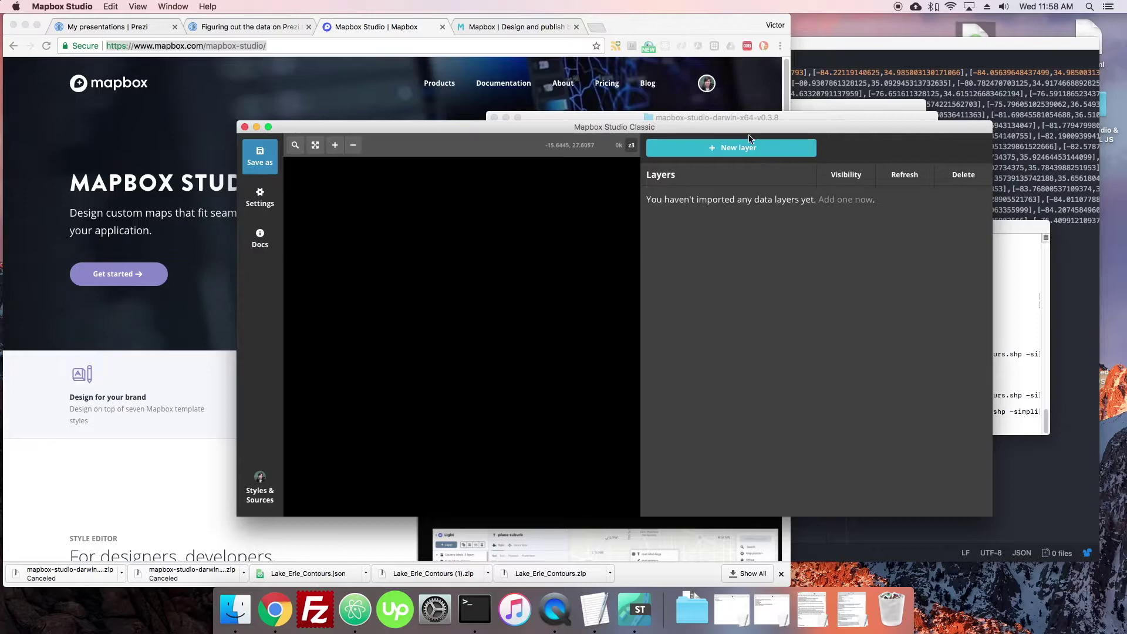
Add Downloads/erie/Lake_Erie_Contours.shp as the source's new data layer
left_click(733, 148)
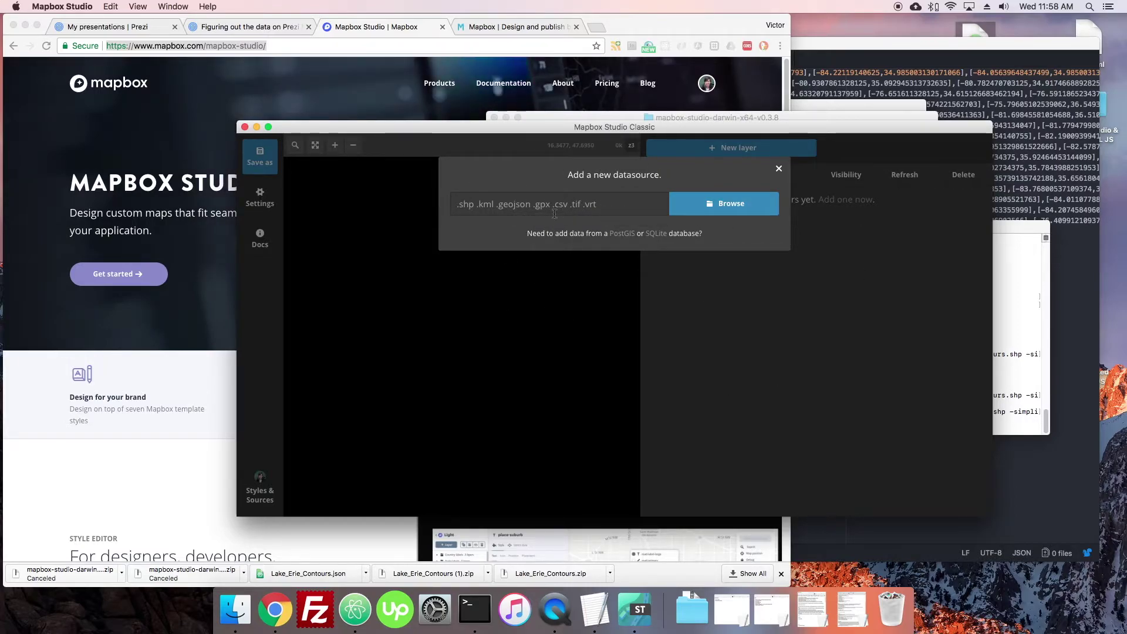
left_click(698, 205)
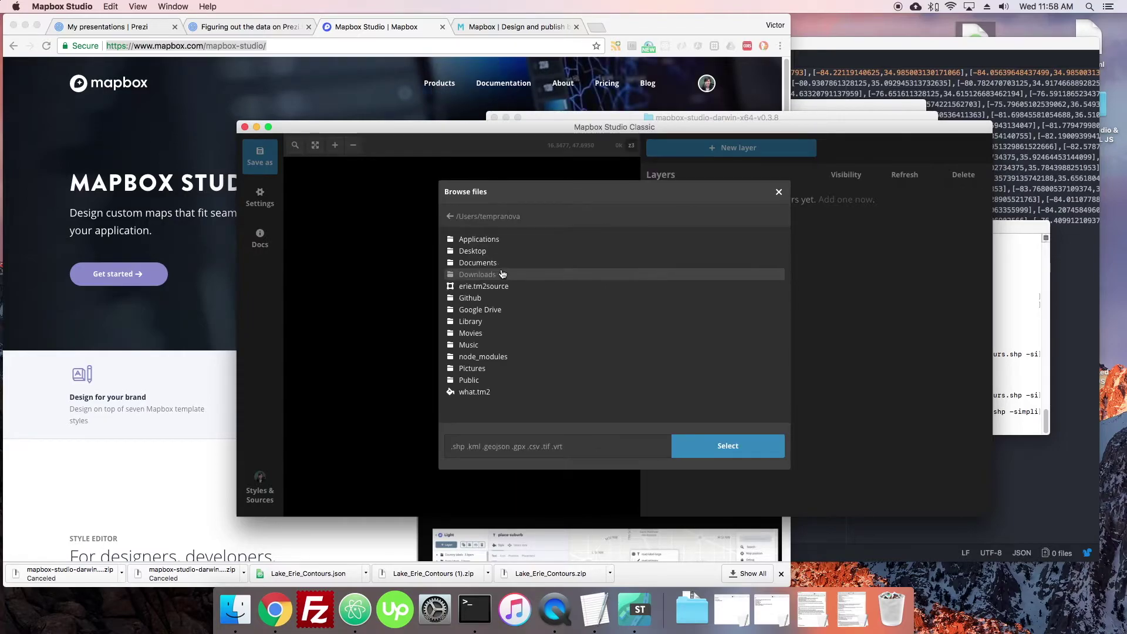
left_click(477, 275)
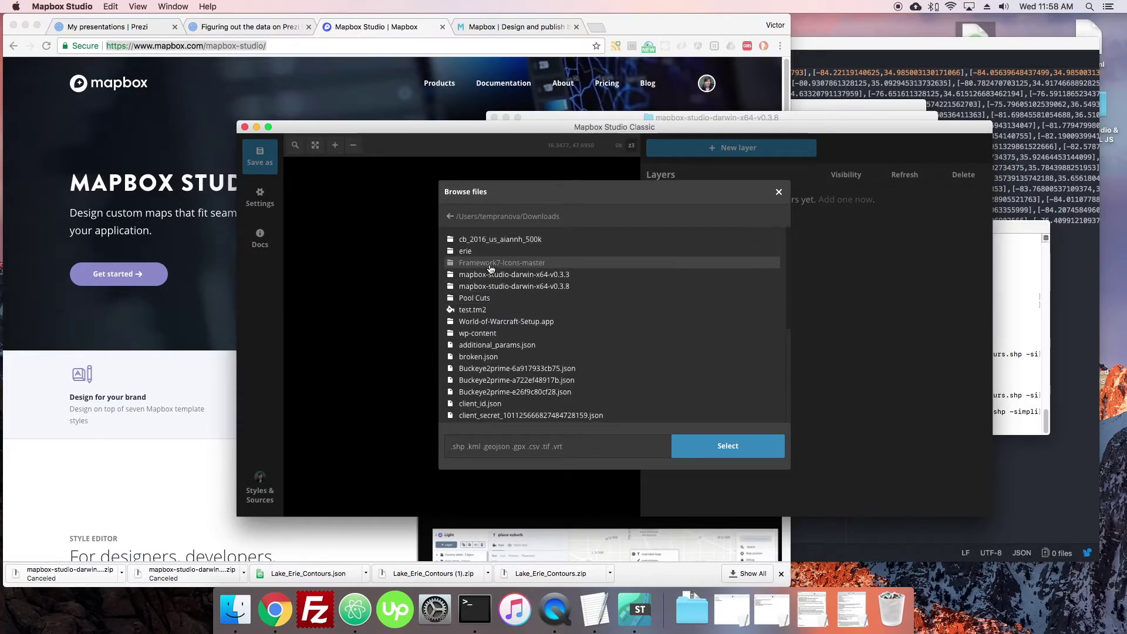
left_click(474, 252)
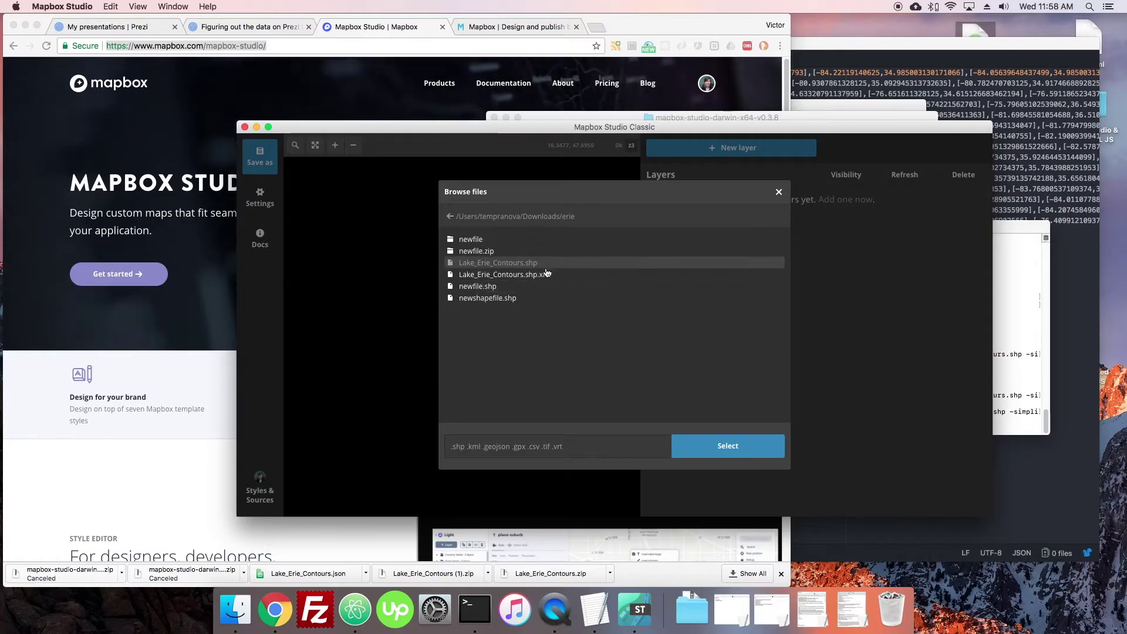
left_click(543, 263)
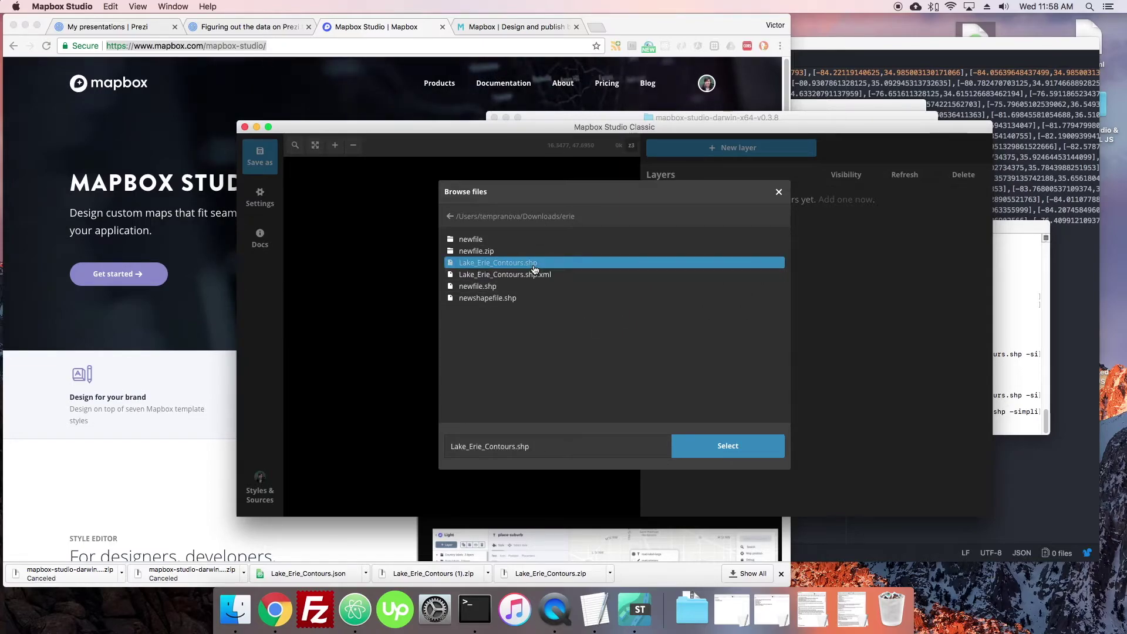
left_click(716, 451)
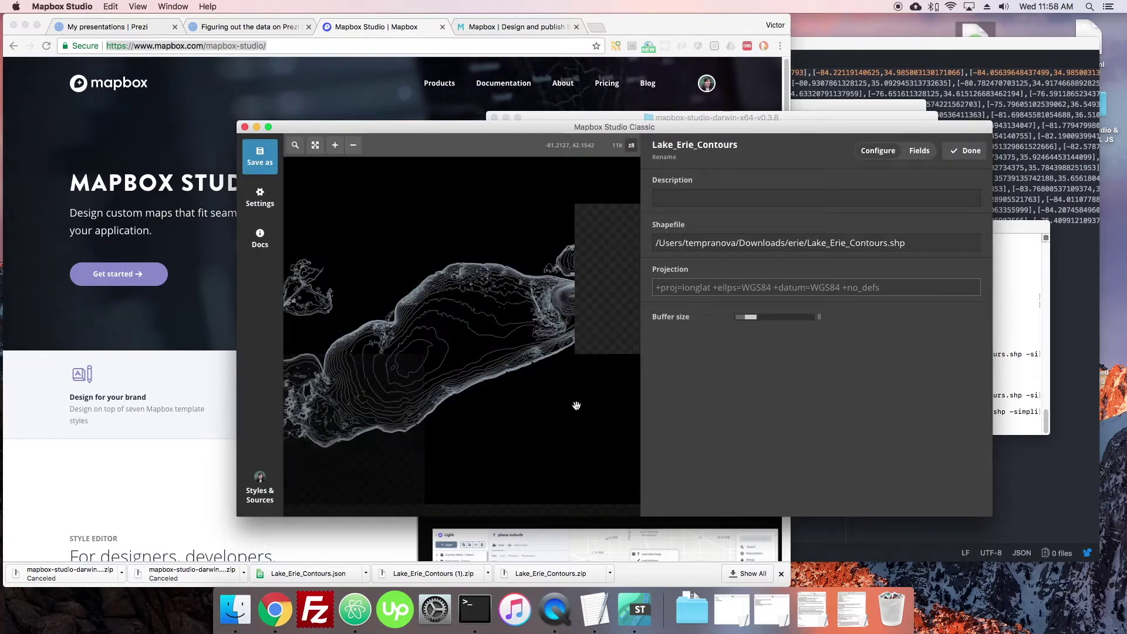
Finish the Lake_Erie_Contours layer settings so it is listed as a shape layer, then bring up Save as
scroll(540, 383, "down", 3)
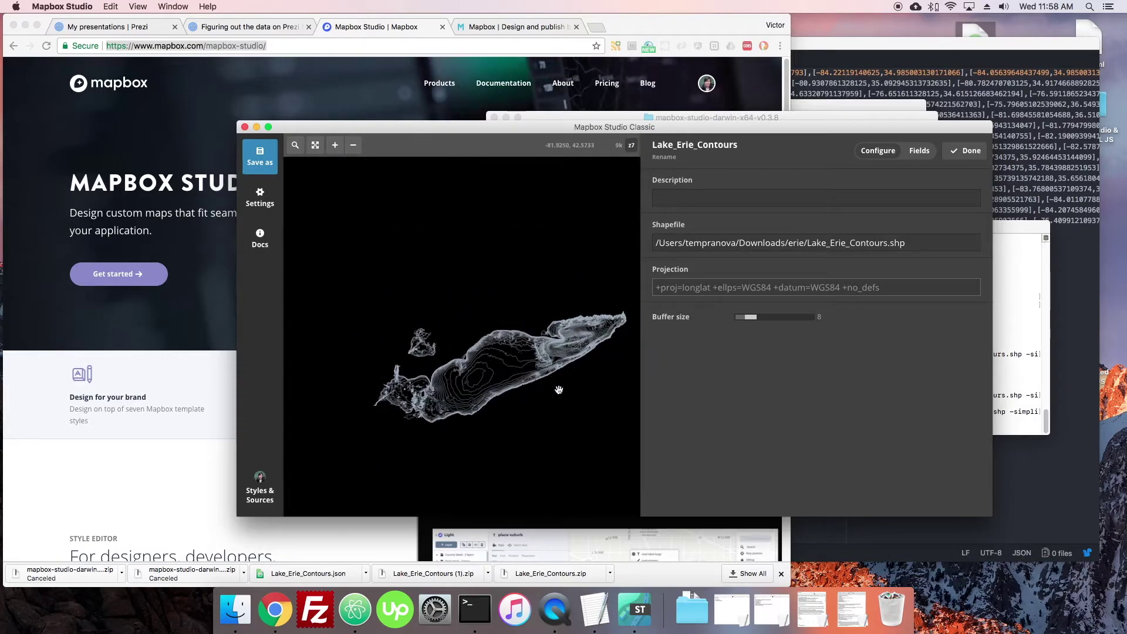
scroll(558, 391, "down", 4)
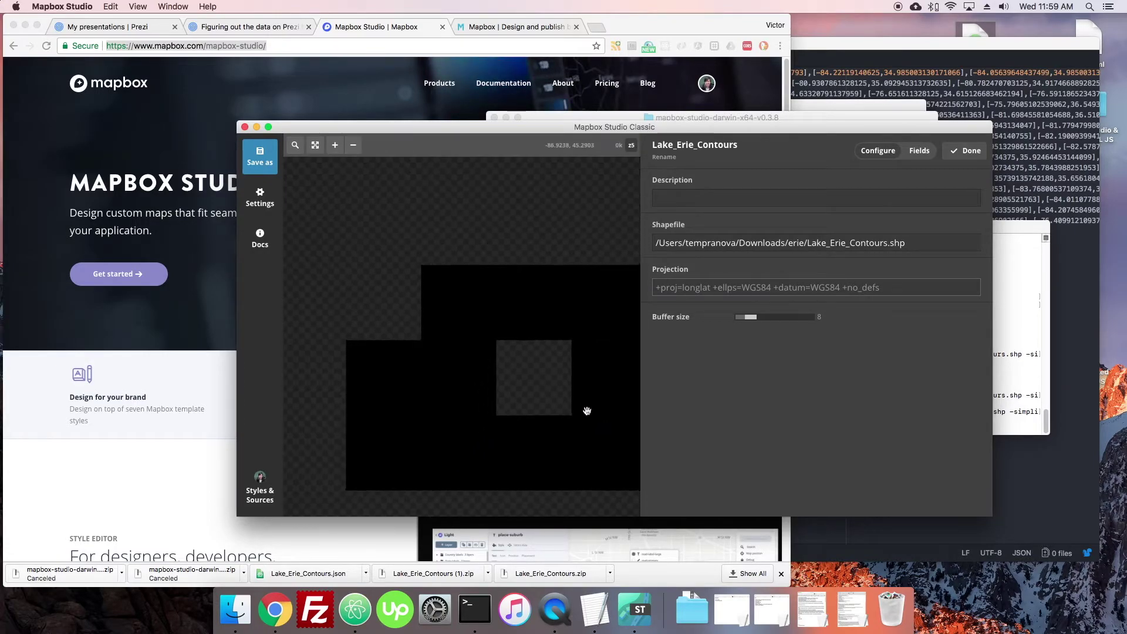
scroll(552, 395, "up", 8)
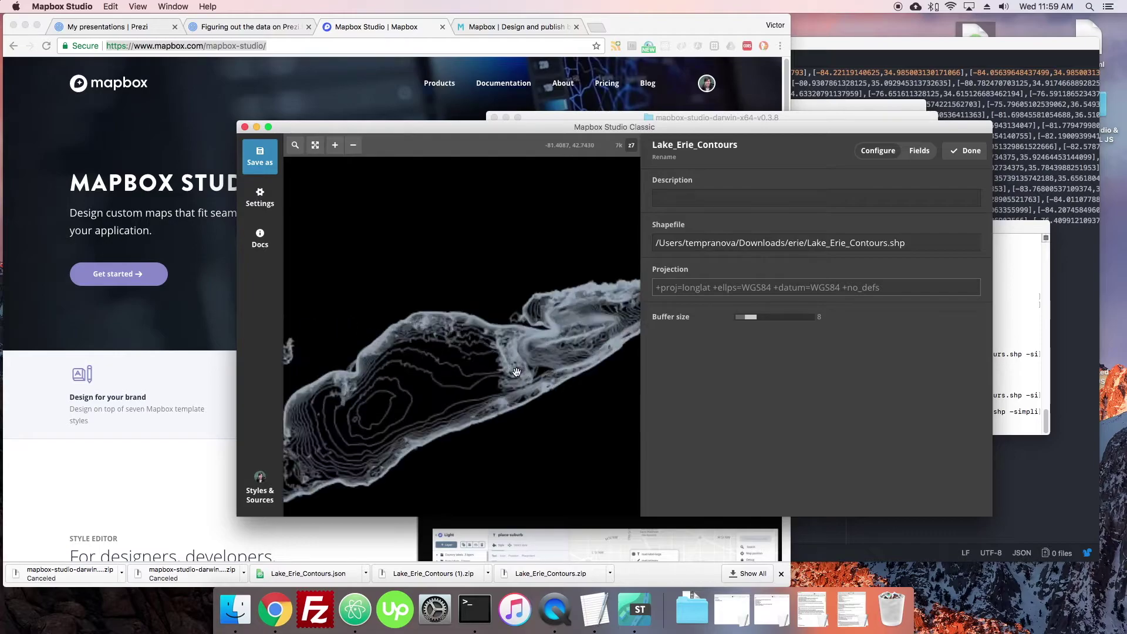
scroll(532, 358, "down", 1)
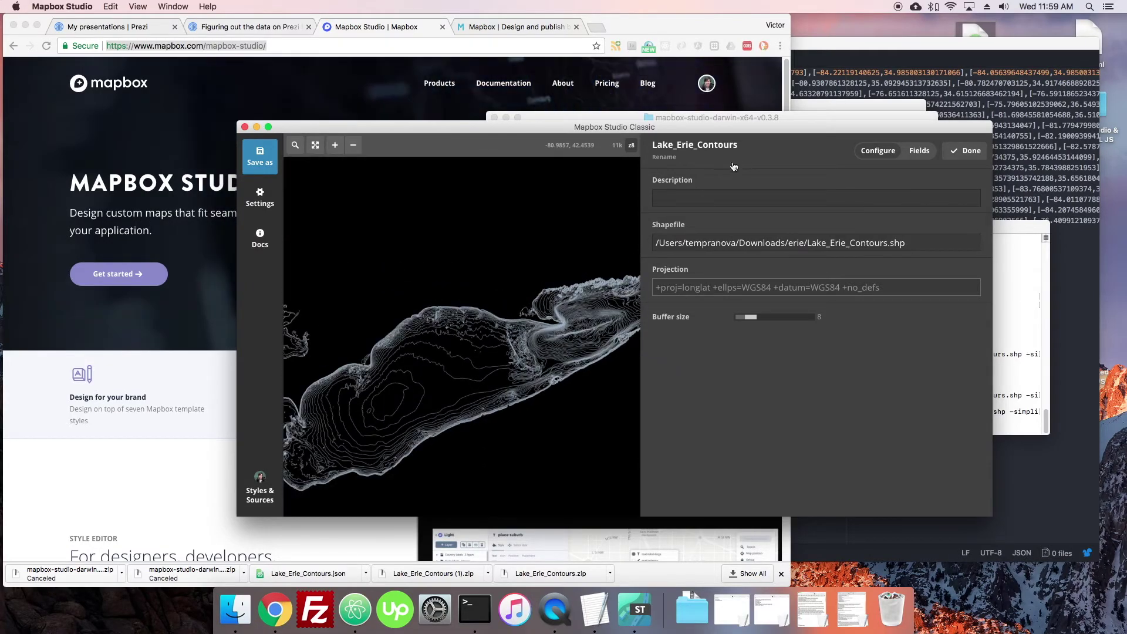
left_click(717, 198)
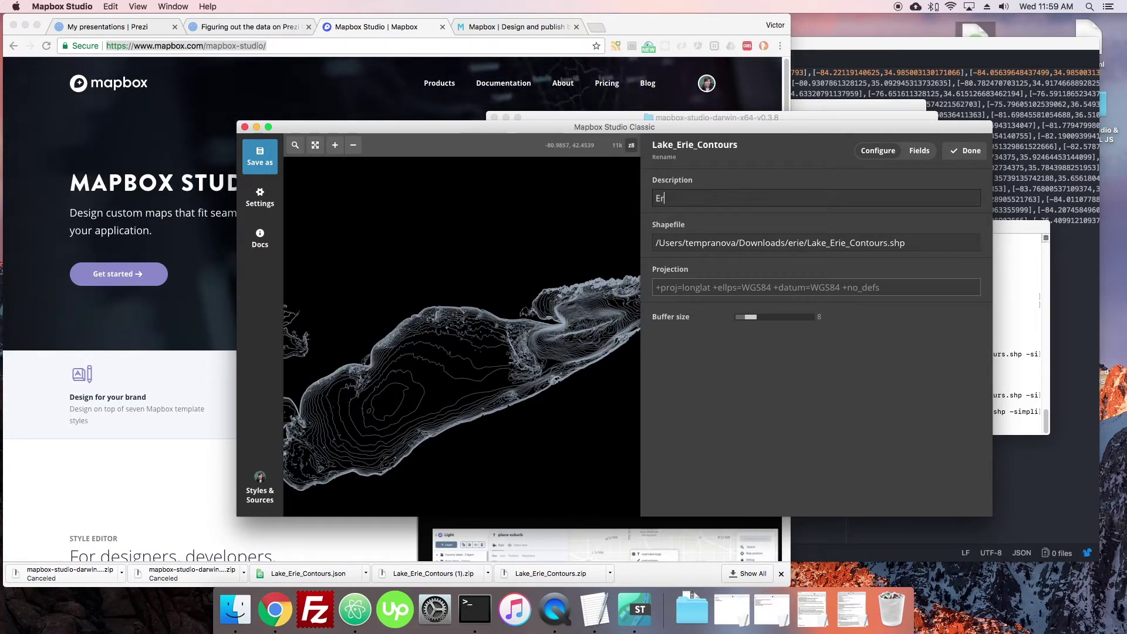
left_click(965, 152)
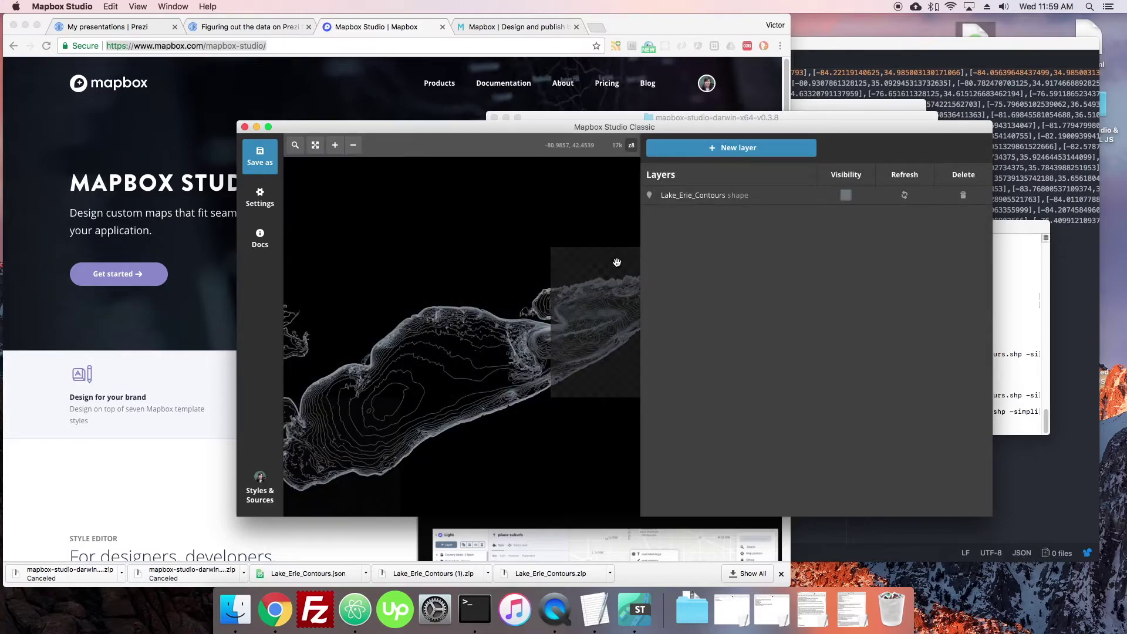
scroll(528, 333, "down", 1)
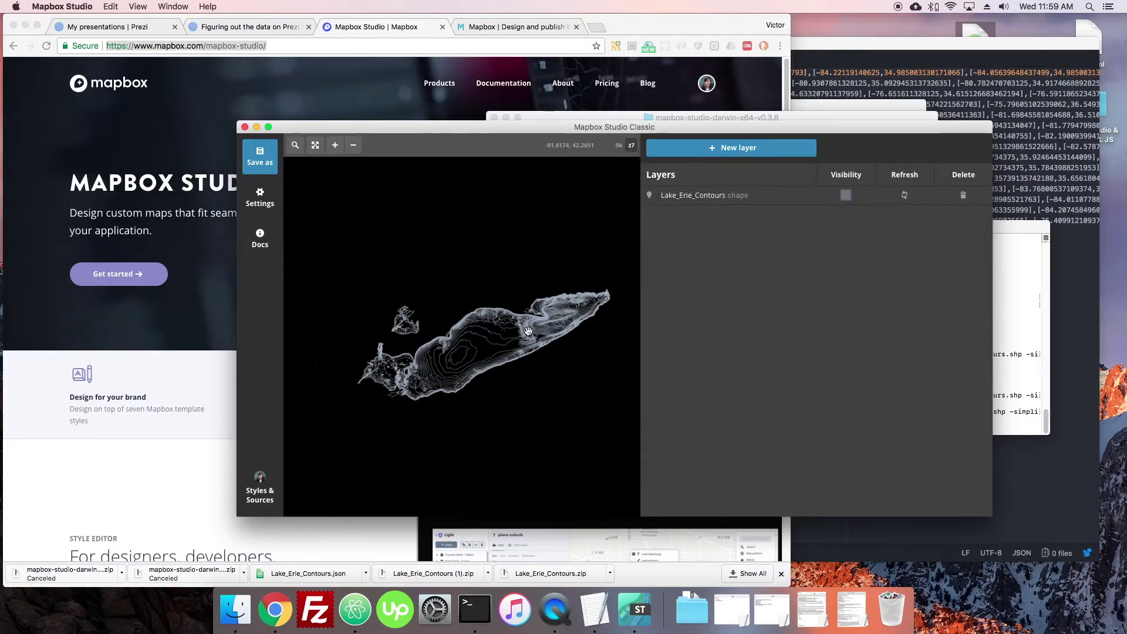
key("super+s")
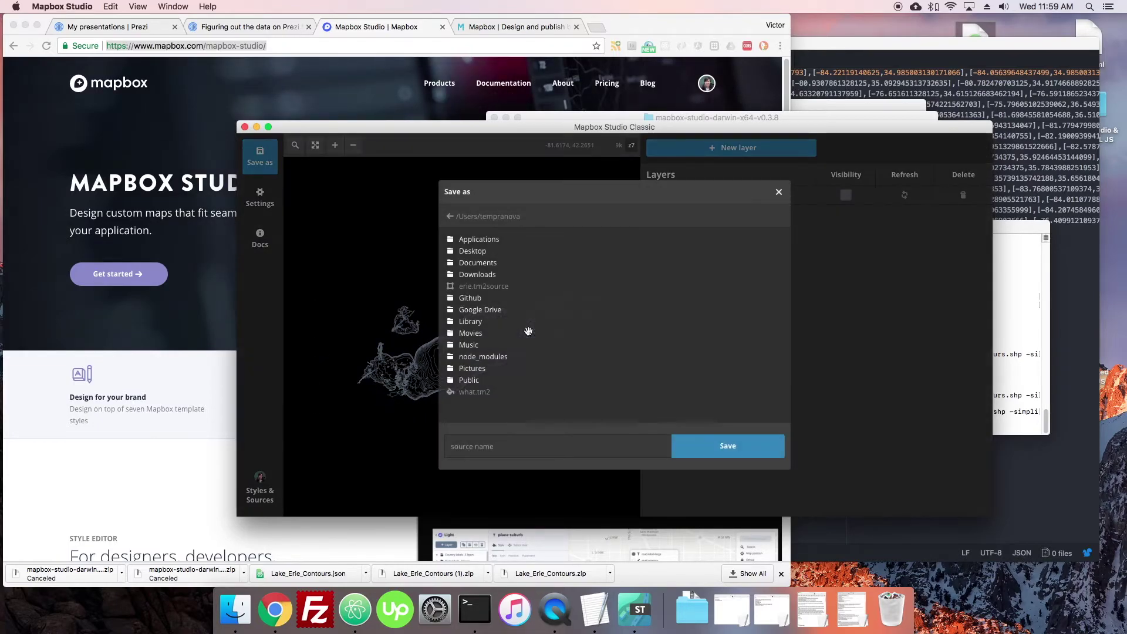
Save the contours source as 'erie' over erie.tm2source and show the Styles & Sources list
left_click(500, 292)
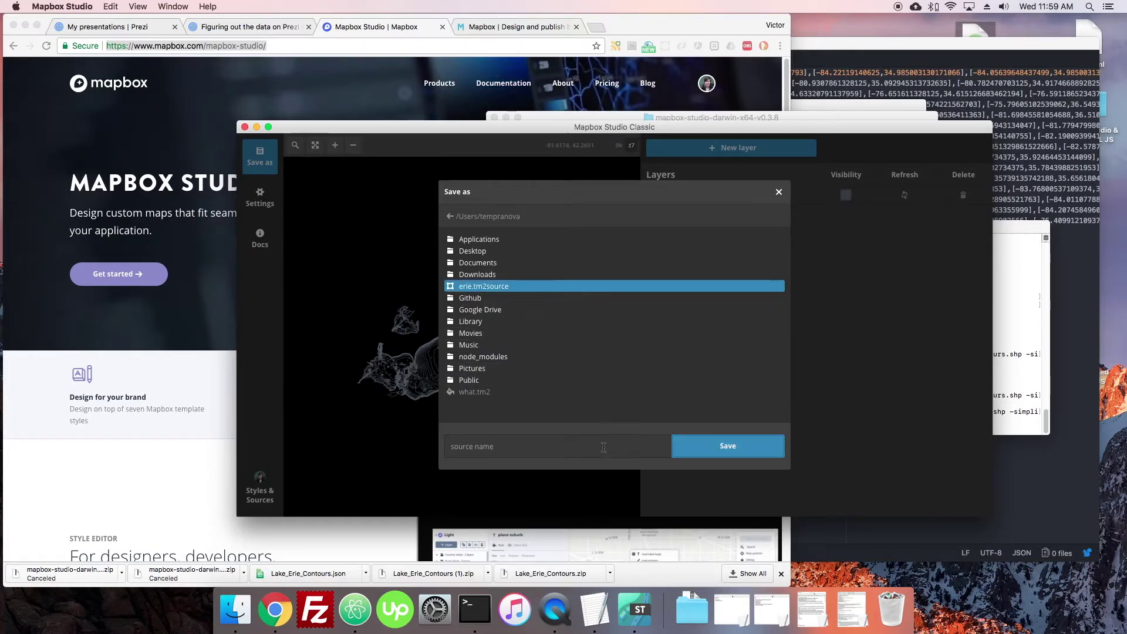
type("erie")
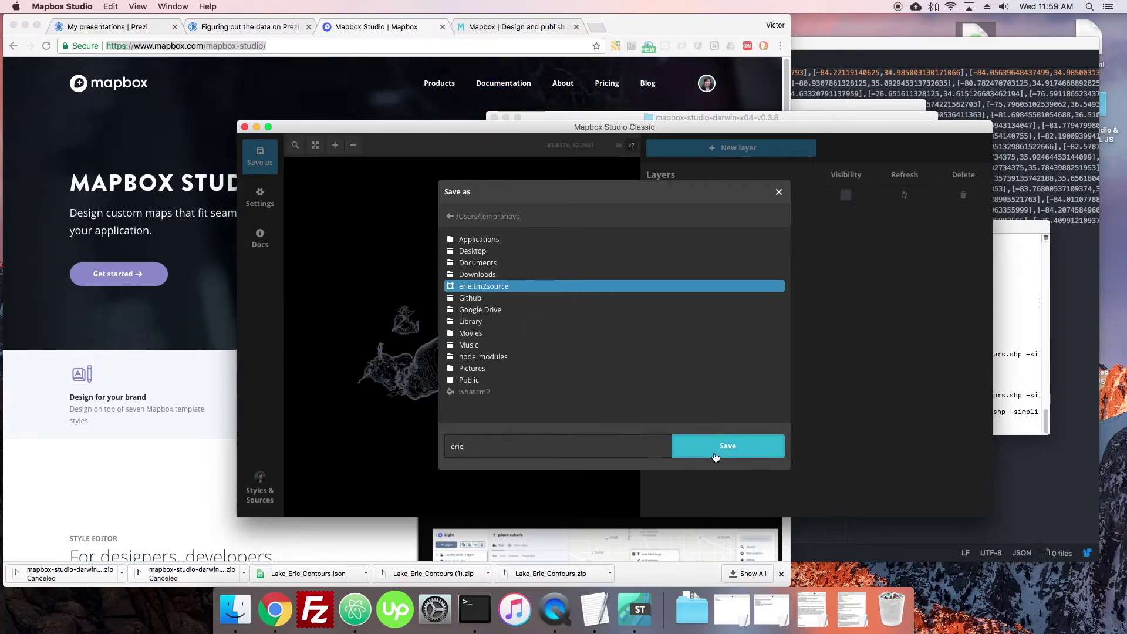
key("Return")
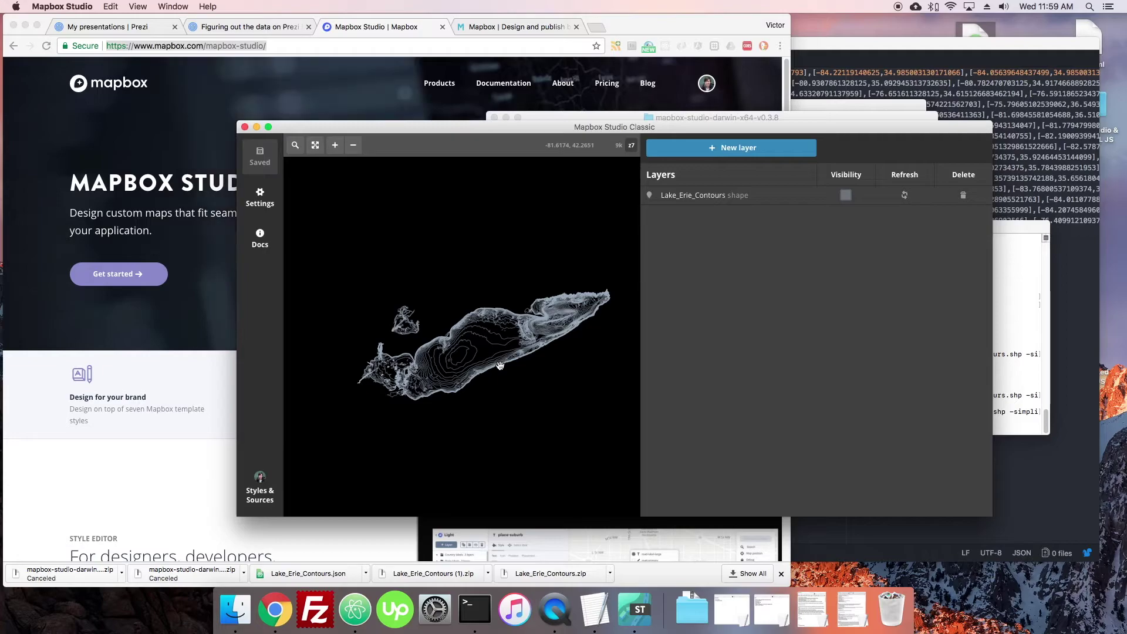
scroll(500, 365, "up", 2)
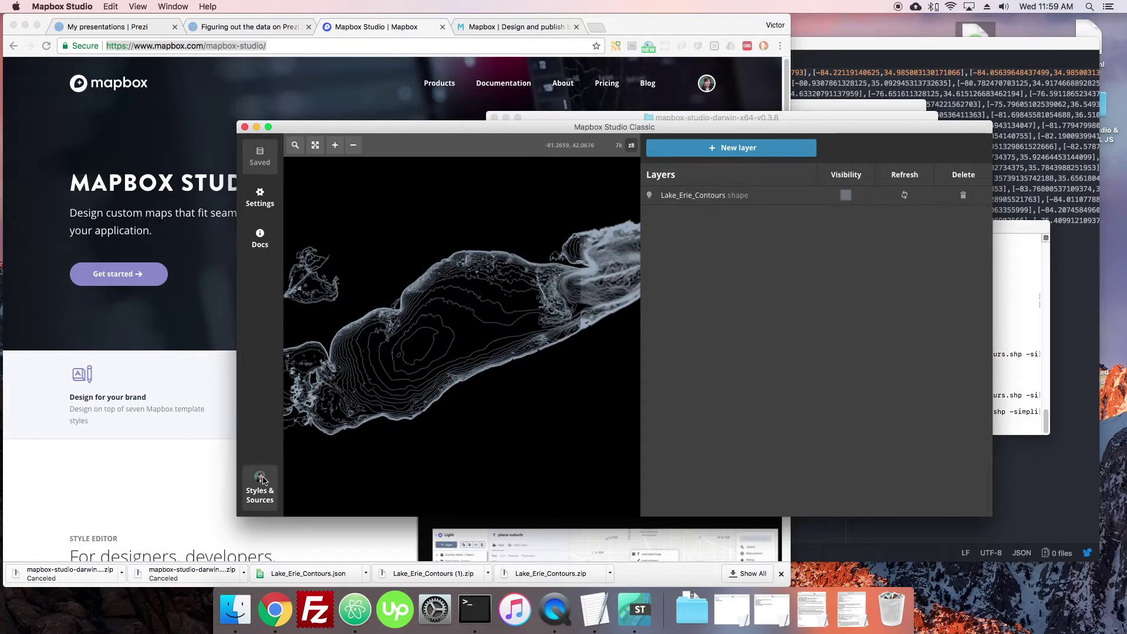
left_click(260, 489)
From the erie source's settings, create a style and choose 'Use source locally' instead of uploading
left_click(352, 242)
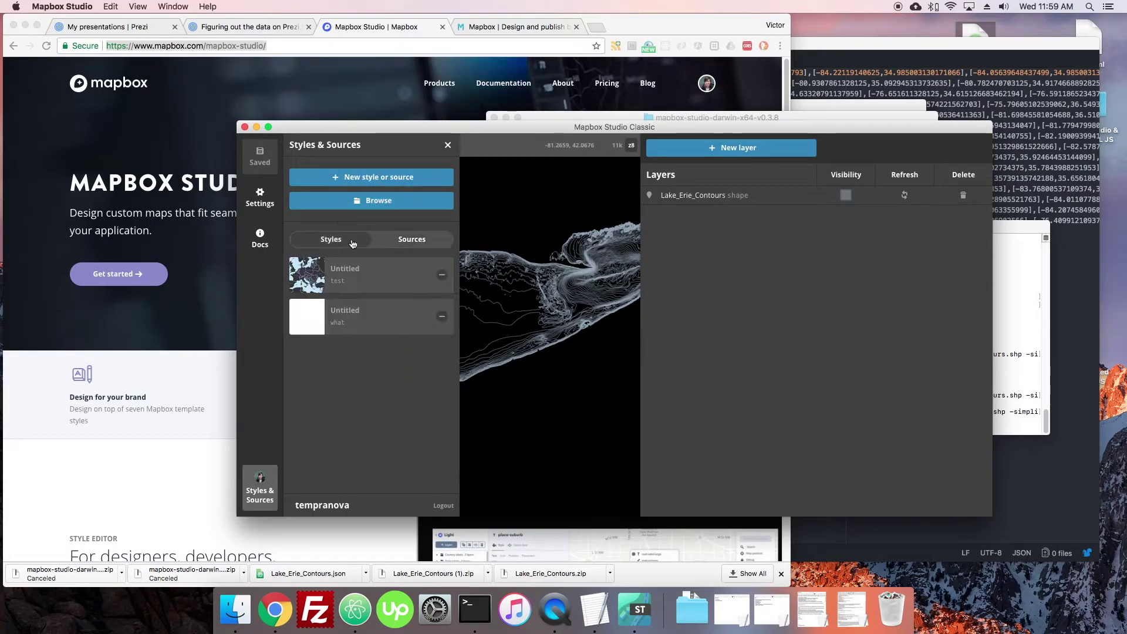
left_click(259, 207)
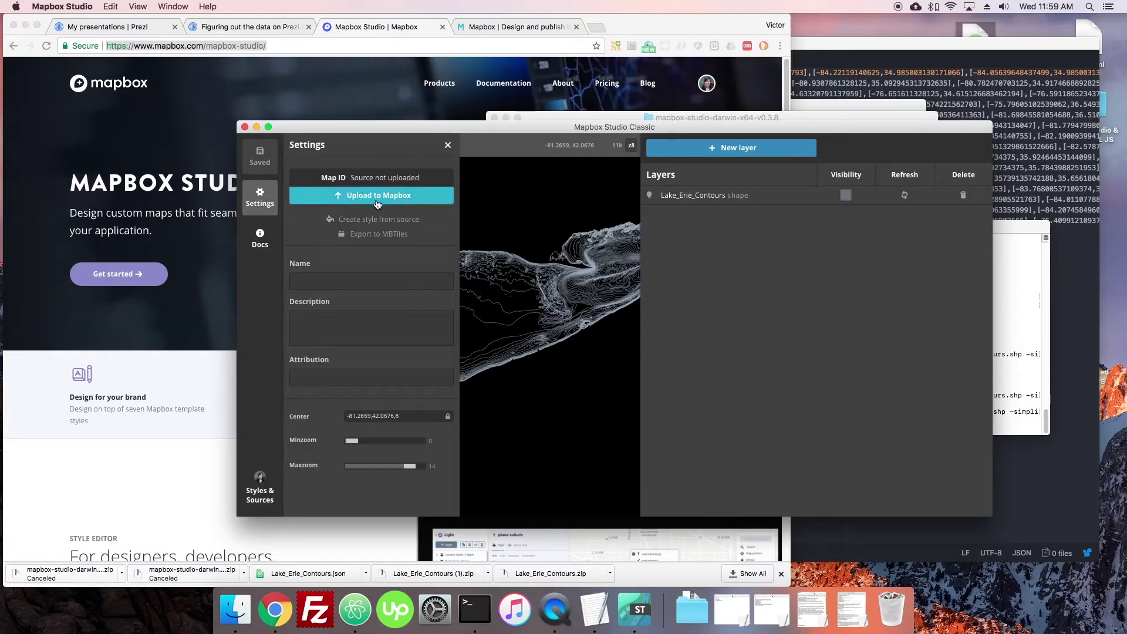
left_click(382, 203)
left_click_drag(554, 284, 586, 285)
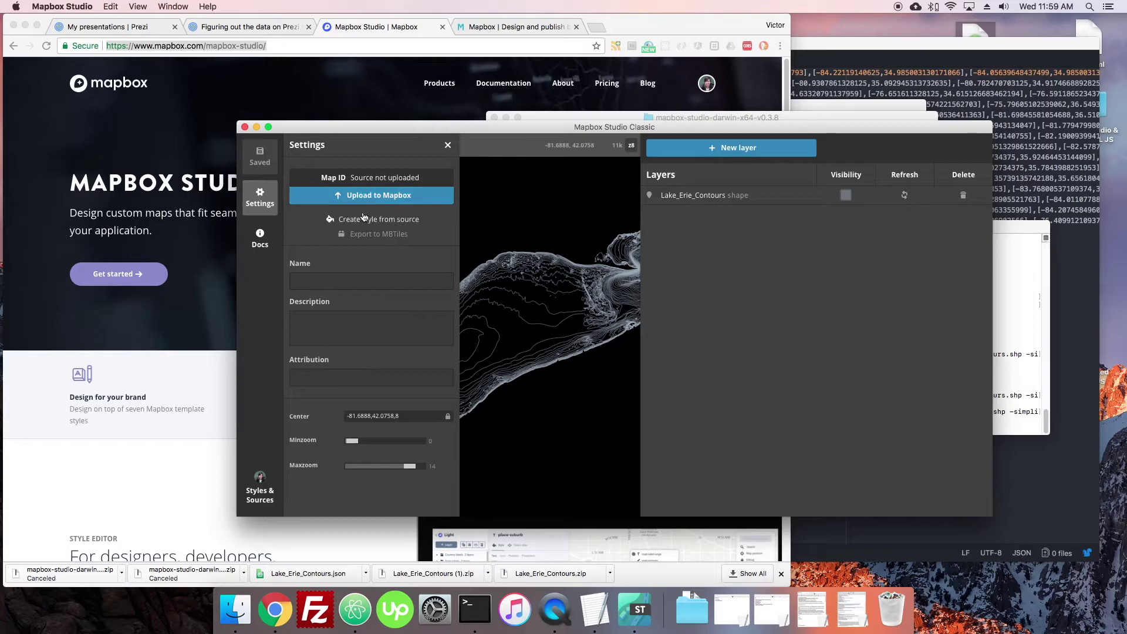
left_click(388, 220)
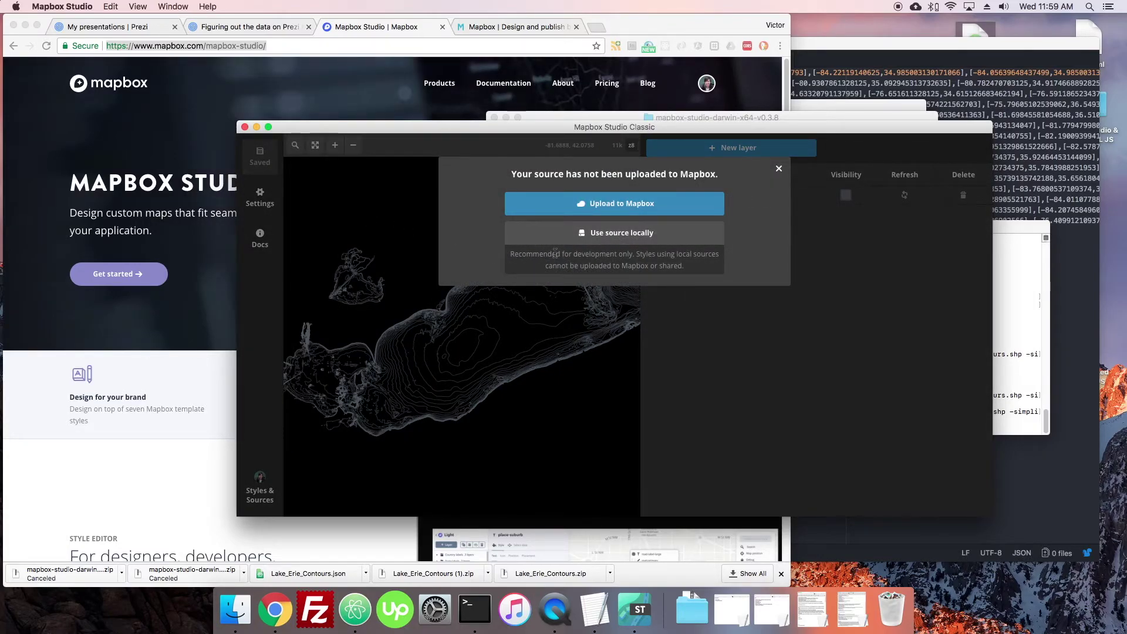
left_click(589, 233)
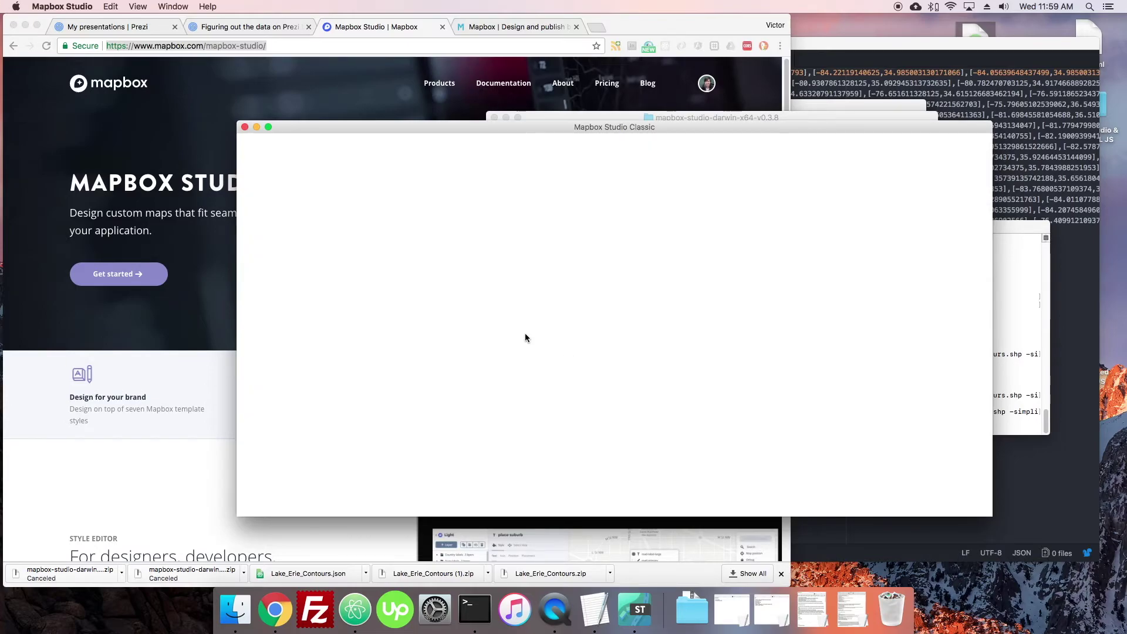
Save the new style, with its faint rgba(153,170,187,0.5) contour lines, as 'test'
scroll(517, 337, "up", 2)
scroll(517, 338, "up", 1)
scroll(517, 337, "down", 1)
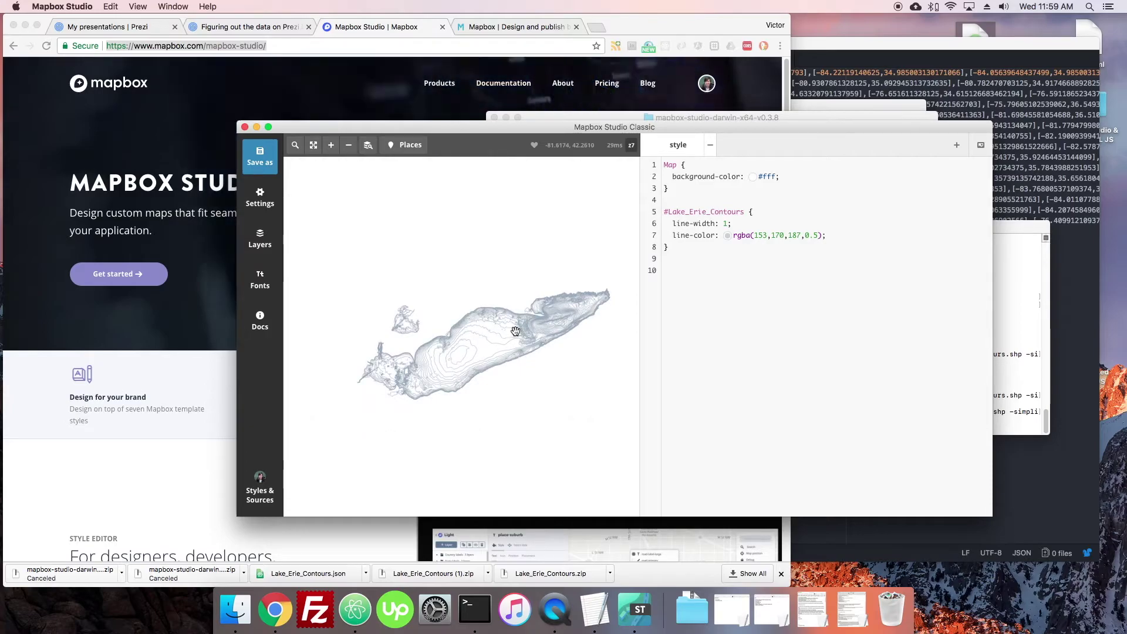
scroll(516, 333, "down", 2)
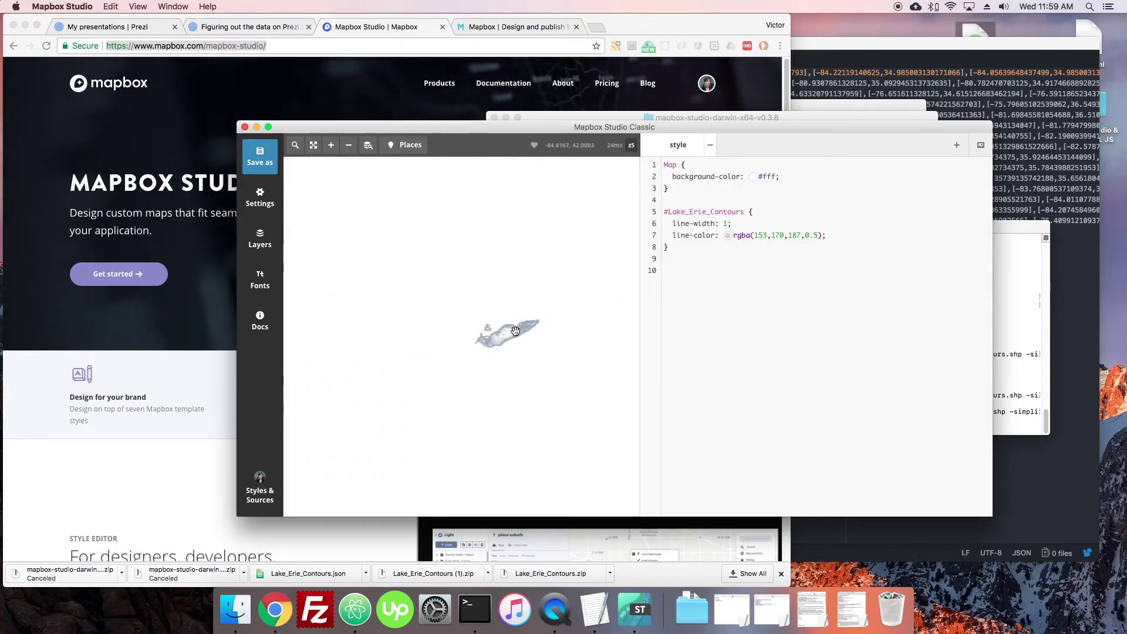
scroll(515, 328, "up", 2)
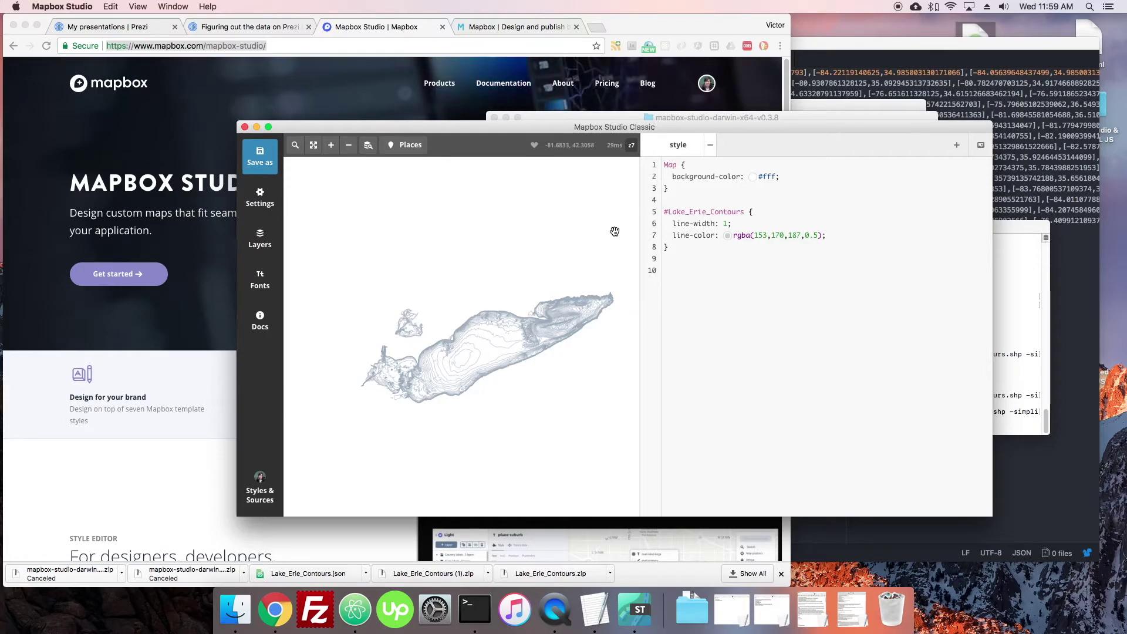
scroll(528, 356, "up", 1)
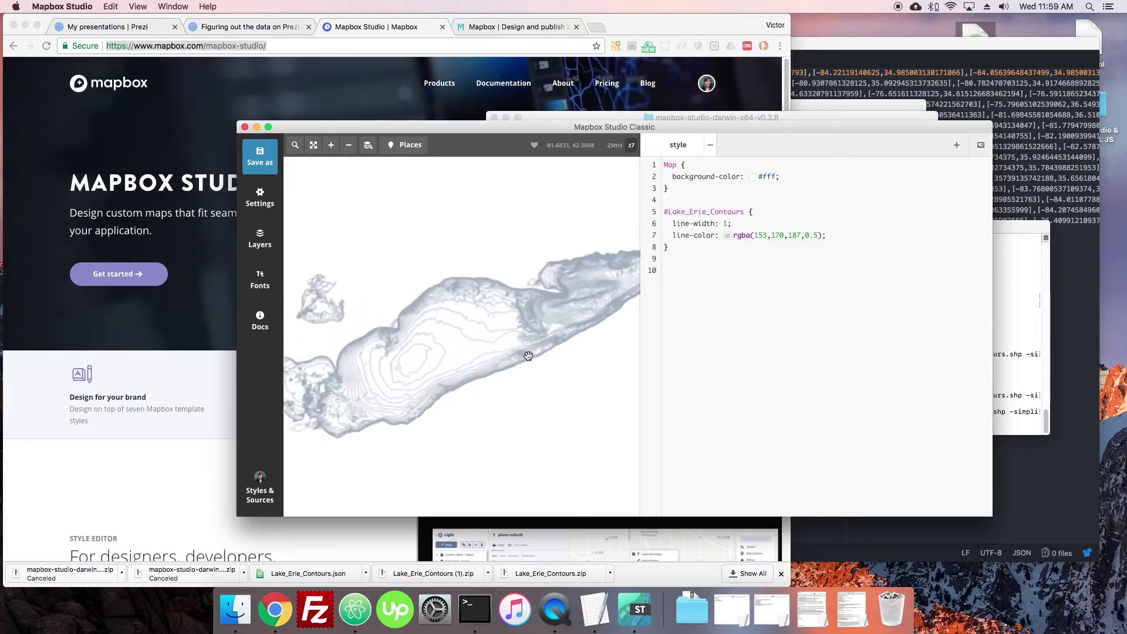
scroll(528, 355, "down", 1)
key("super+s")
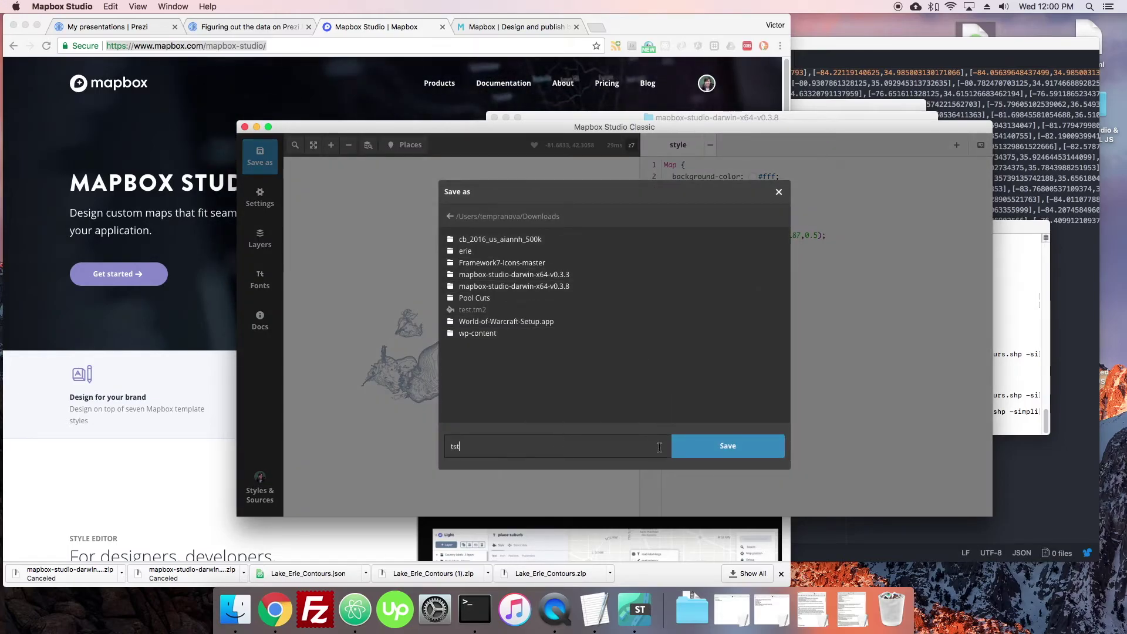
type("test")
key("Return")
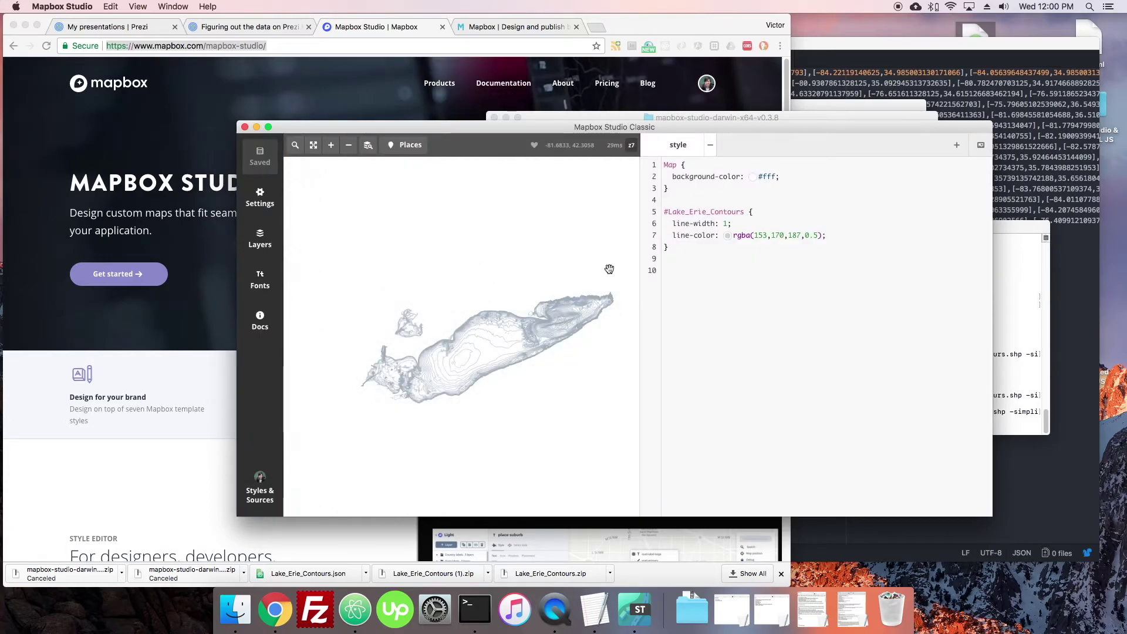
Change the contour line-width from 1 to 0.5 and save the style
double_click(727, 223)
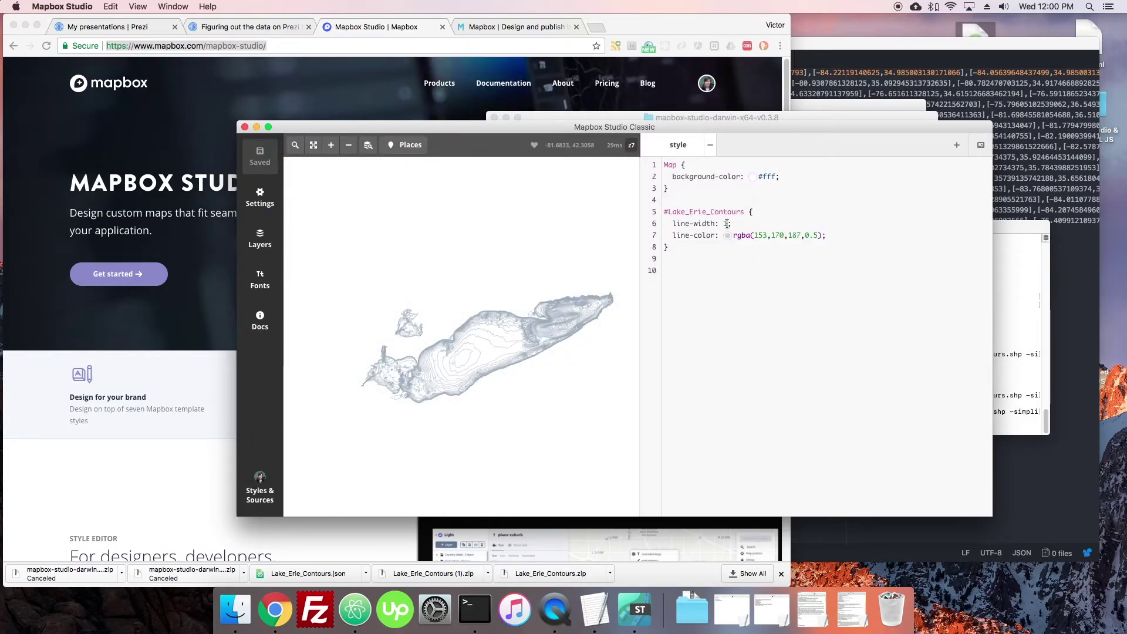
type("2")
key("super+s")
scroll(517, 341, "up", 5)
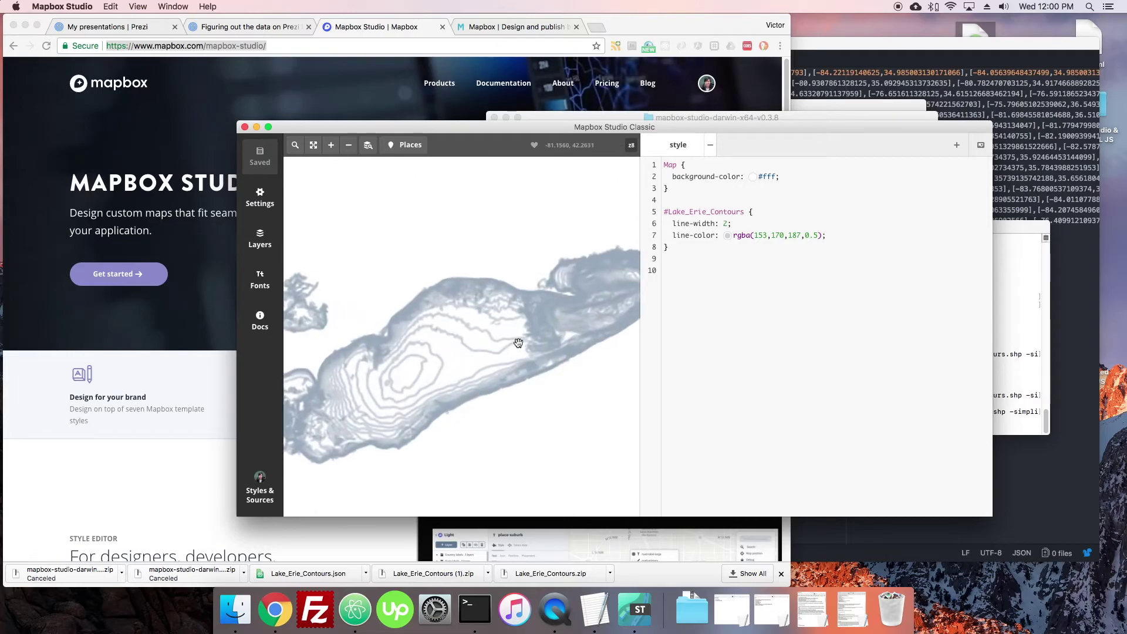
key("BackSpace")
type("0")
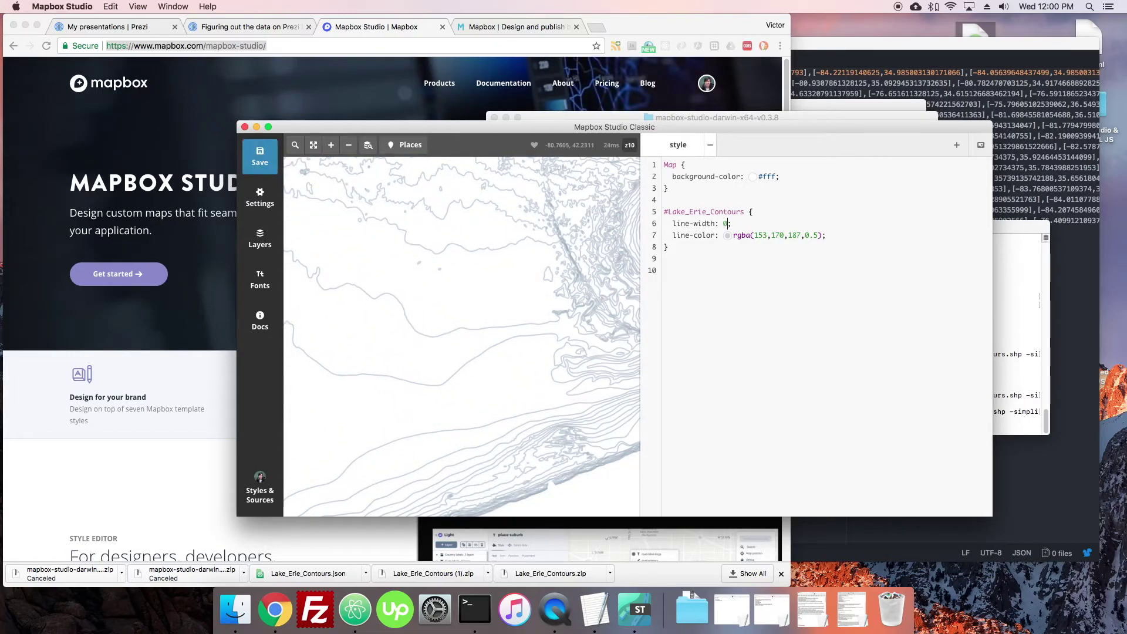
type(".5")
key("super+s")
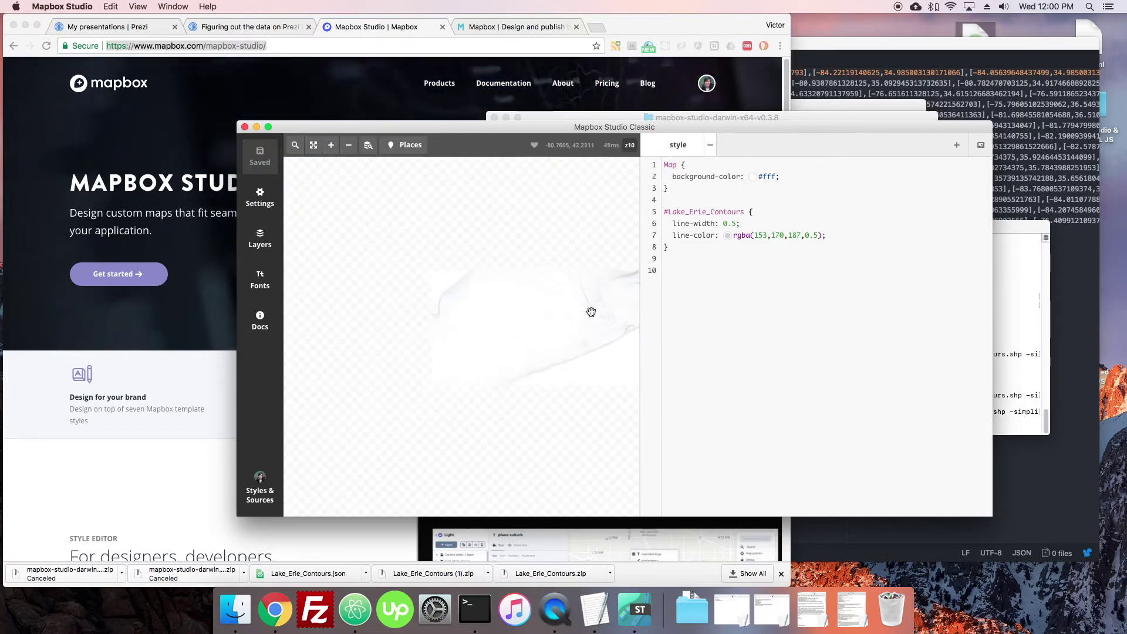
Change the line-color red value from 153 to 53 for teal rgba(53,170,187,0.5) and save
scroll(591, 312, "down", 5)
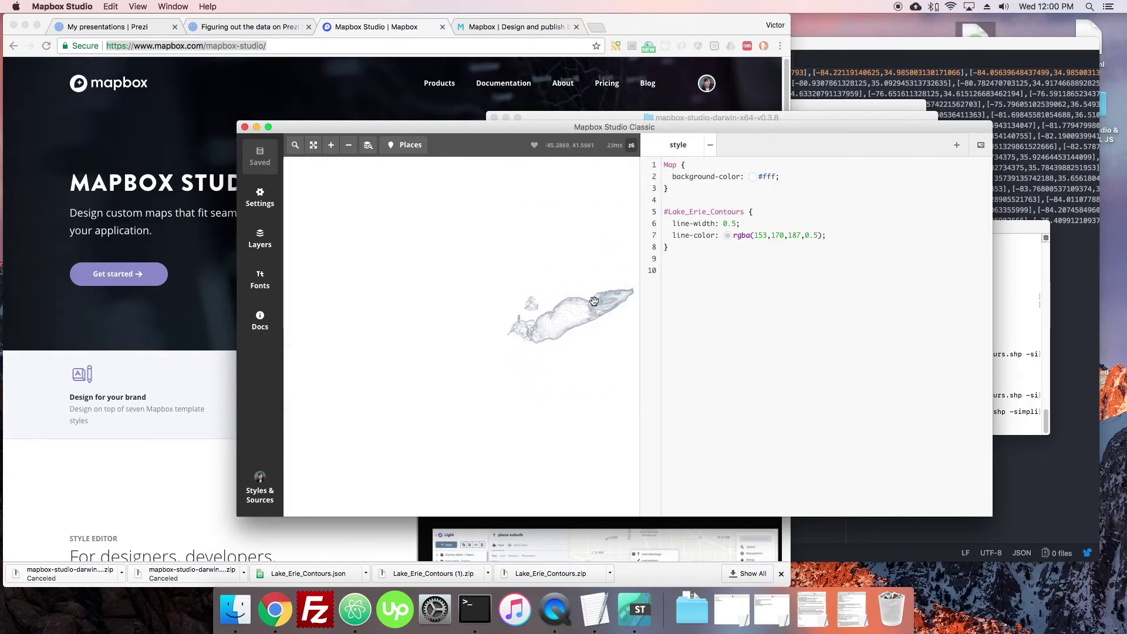
scroll(557, 314, "up", 2)
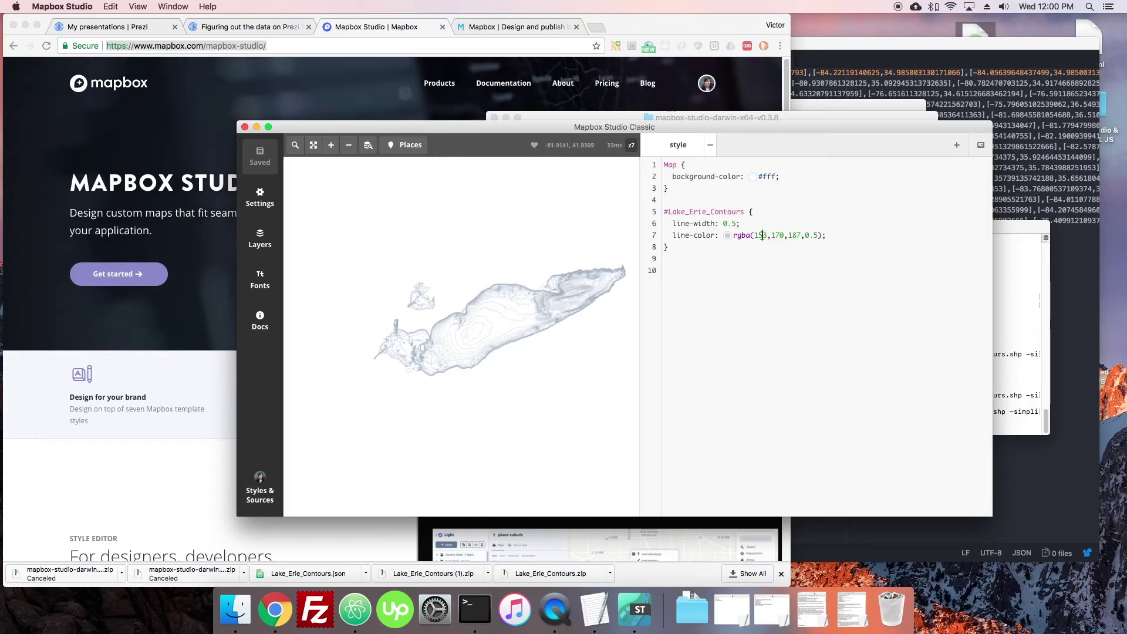
key("BackSpace")
key("super+s")
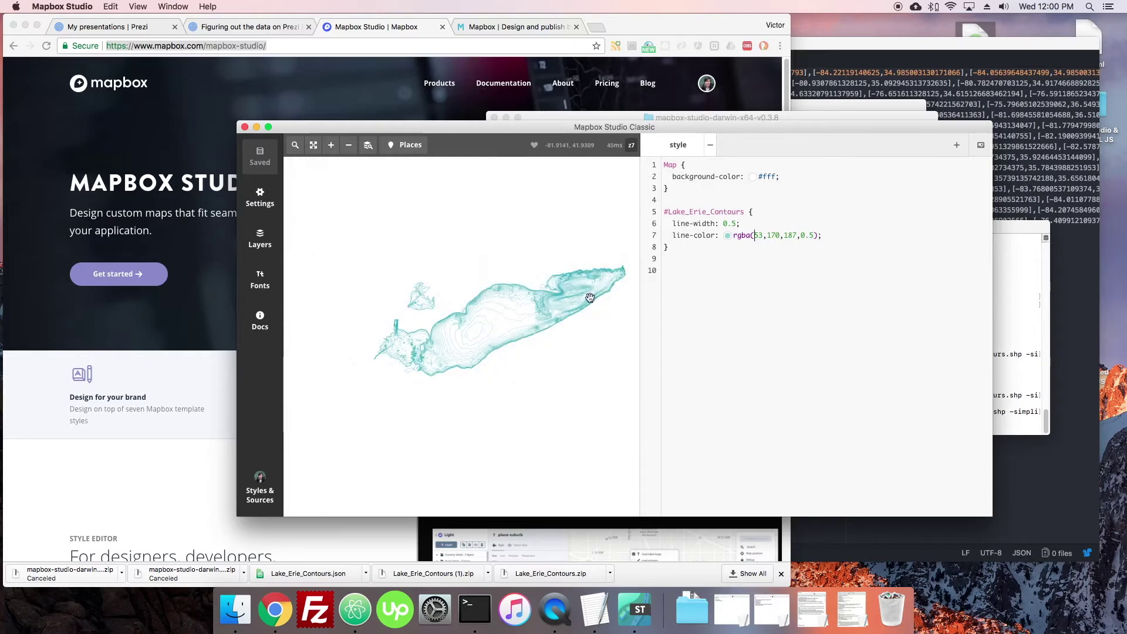
scroll(567, 303, "up", 3)
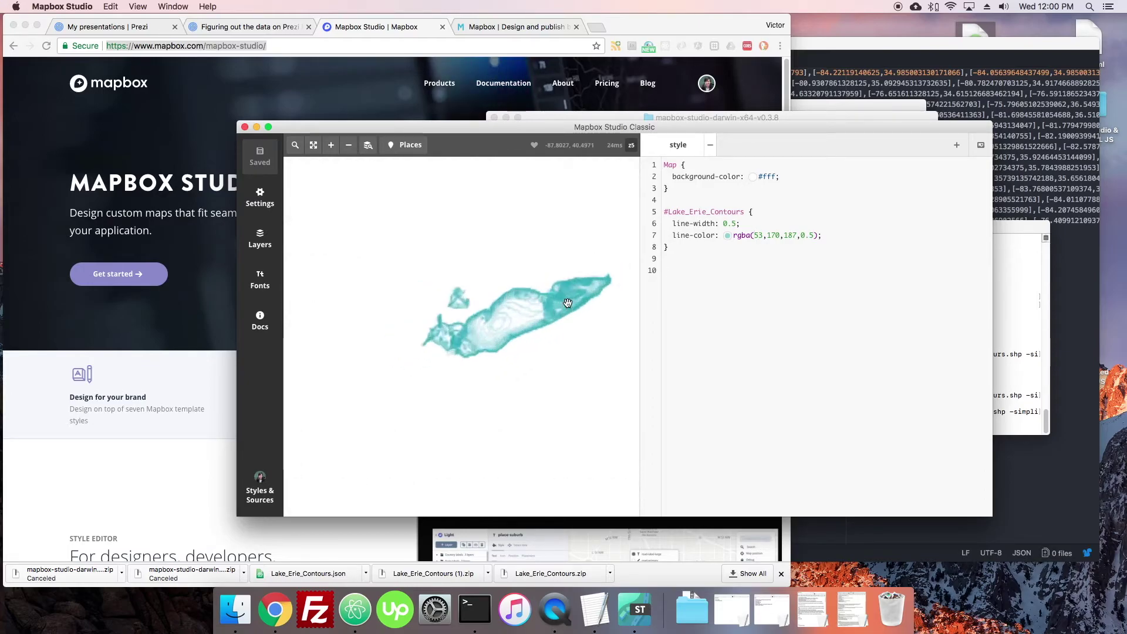
scroll(567, 303, "up", 1)
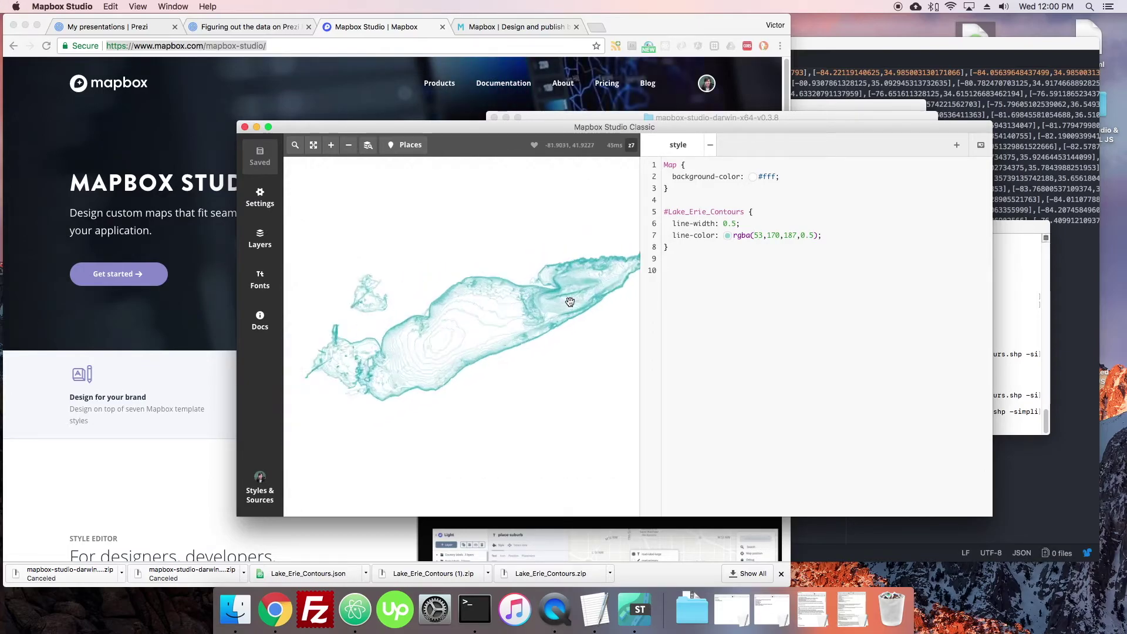
scroll(570, 302, "down", 4)
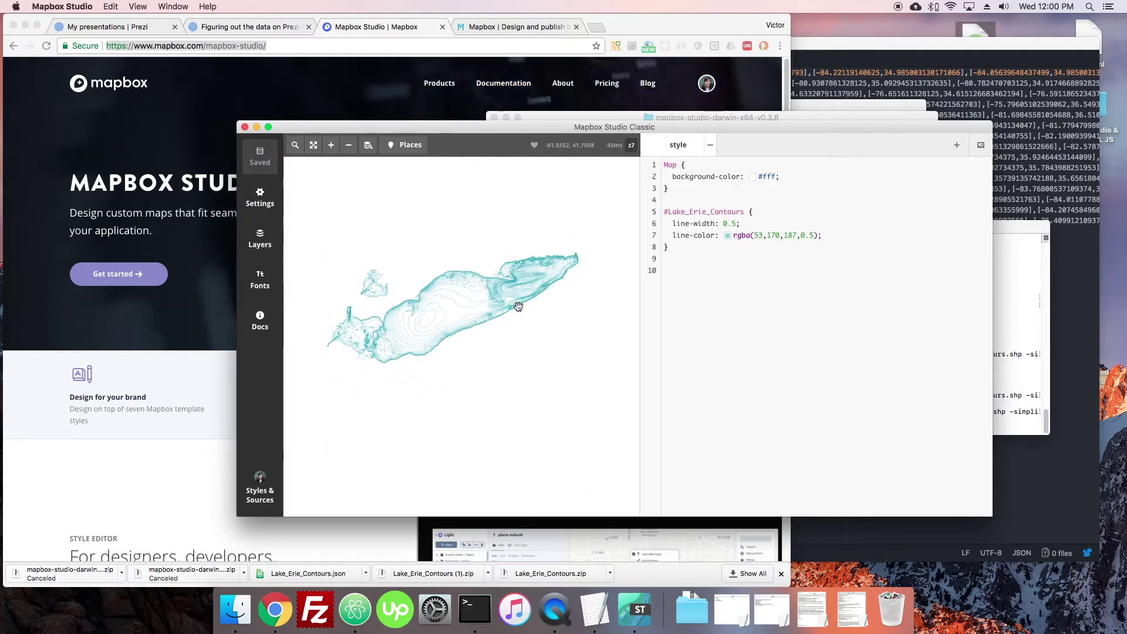
scroll(510, 322, "up", 2)
scroll(509, 323, "down", 1)
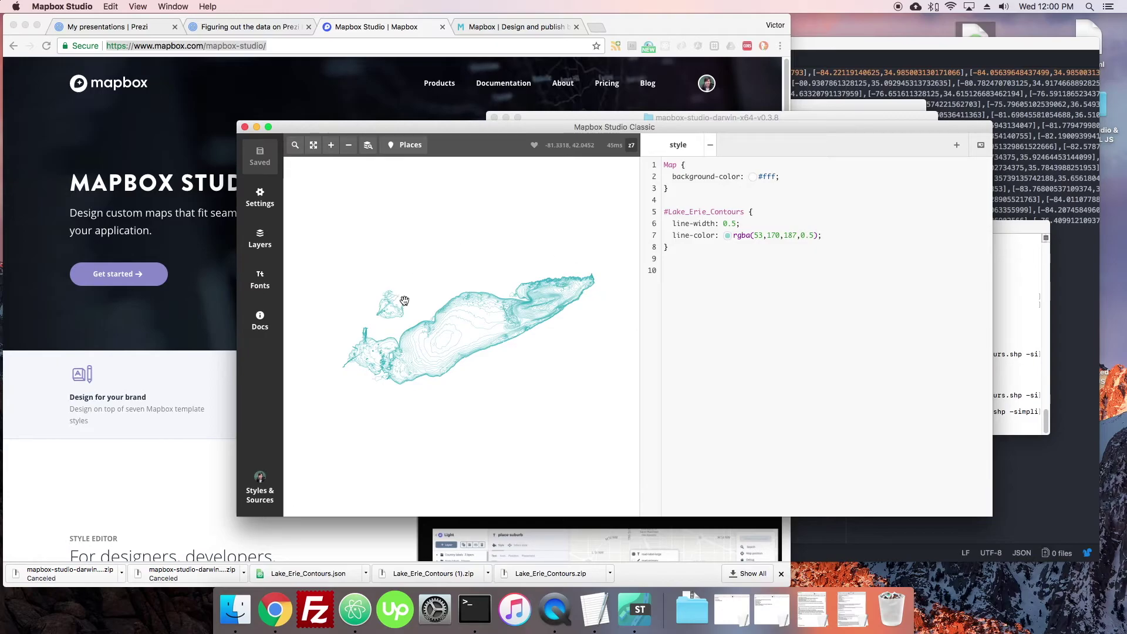
Fit the image export crop frame around Lake Erie at 2306 by 1475 pixels
left_click(981, 146)
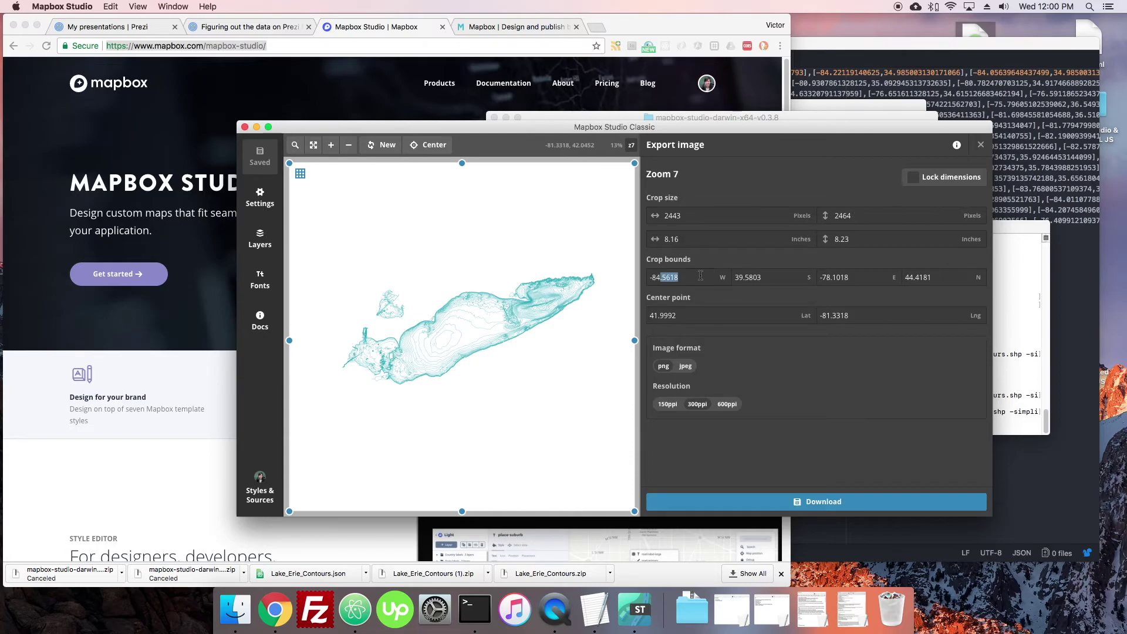
left_click(846, 277)
double_click(924, 277)
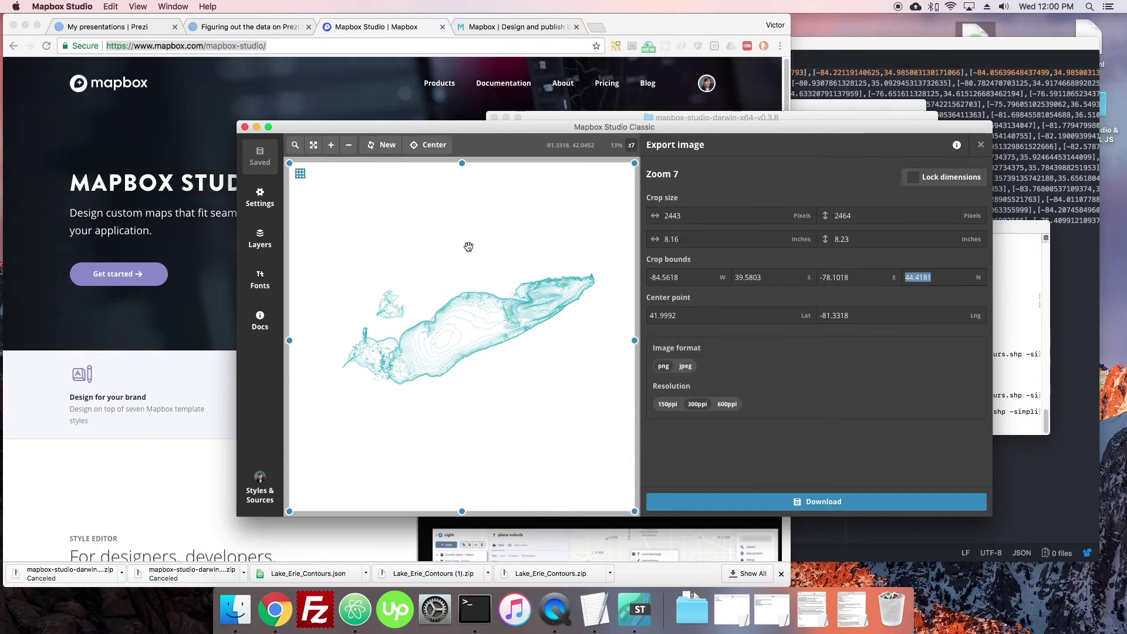
left_click_drag(284, 164, 334, 220)
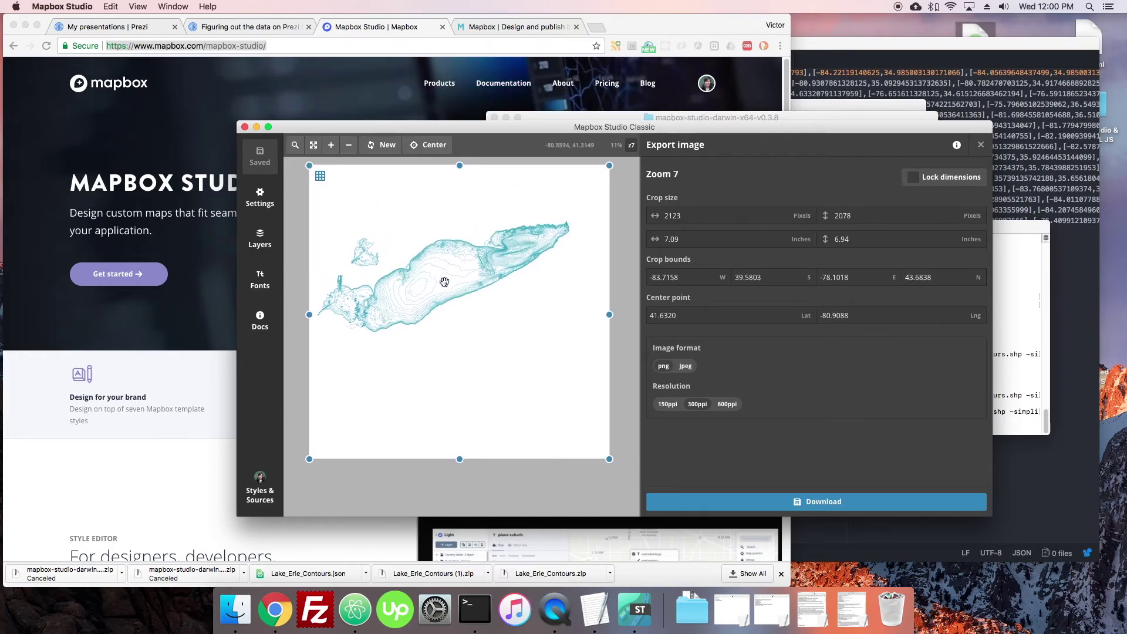
left_click_drag(326, 341, 316, 366)
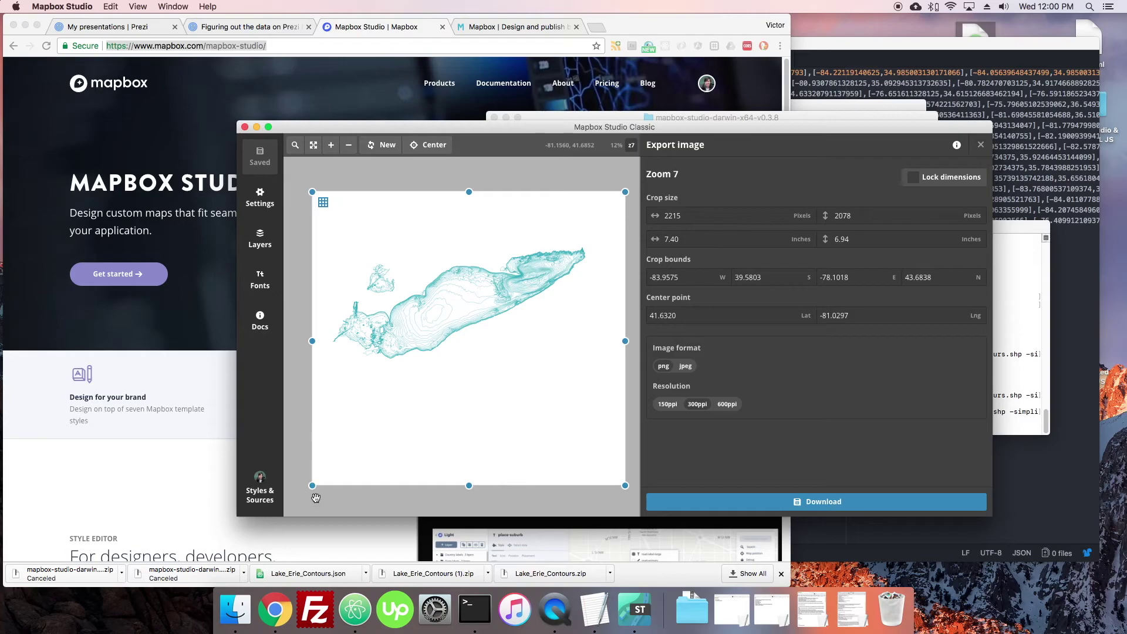
left_click_drag(317, 474, 322, 376)
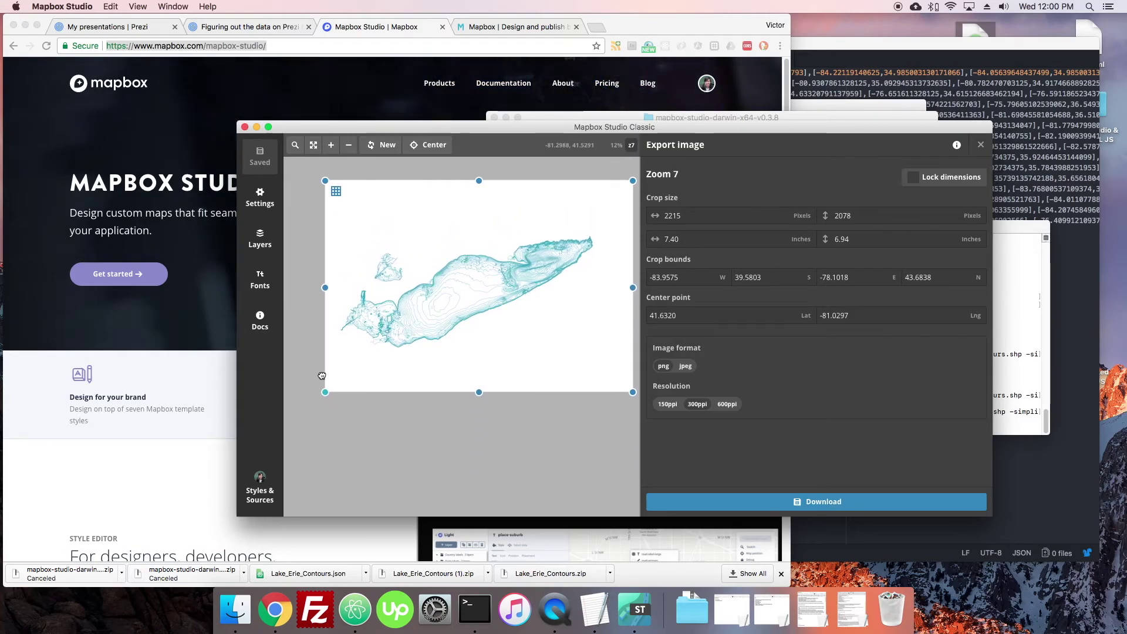
left_click_drag(468, 214, 466, 254)
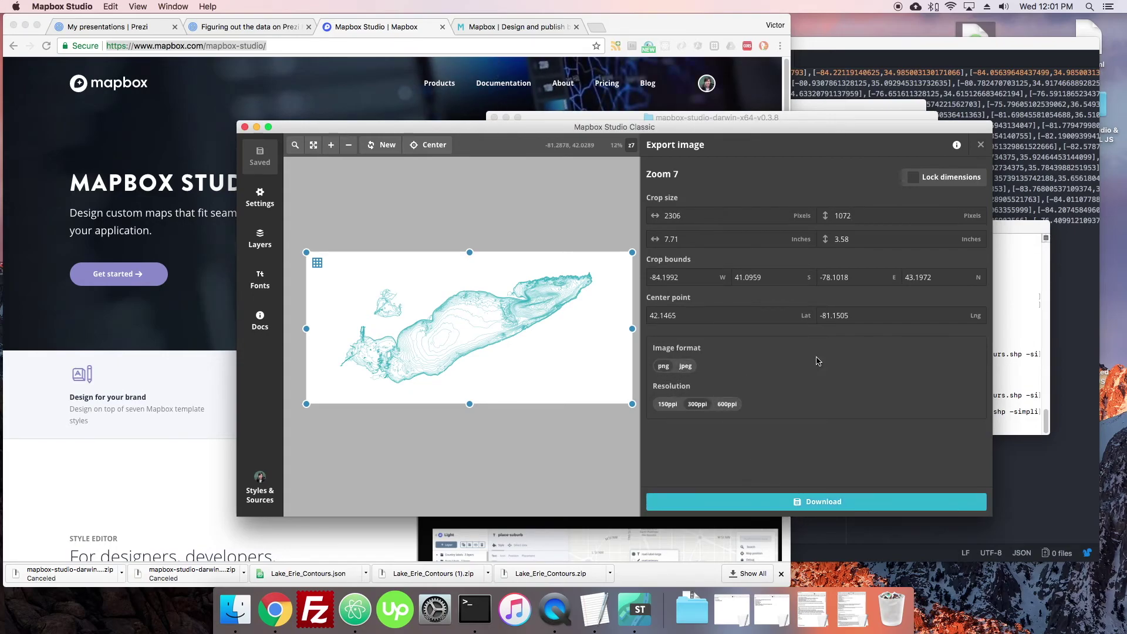
left_click(913, 177)
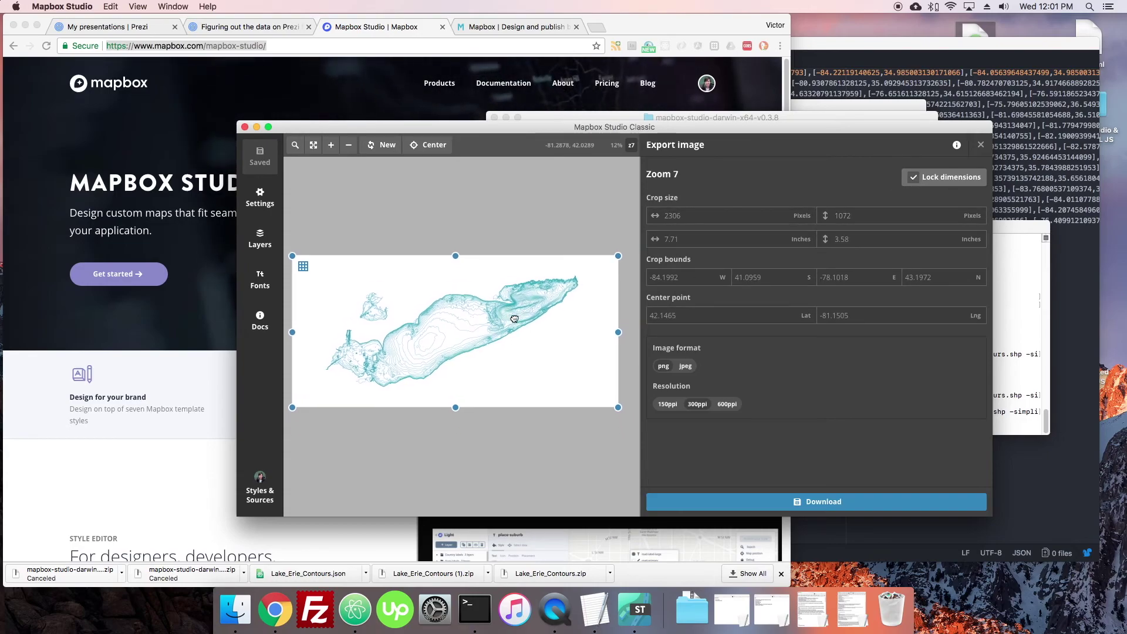
left_click(923, 178)
left_click_drag(464, 249, 460, 191)
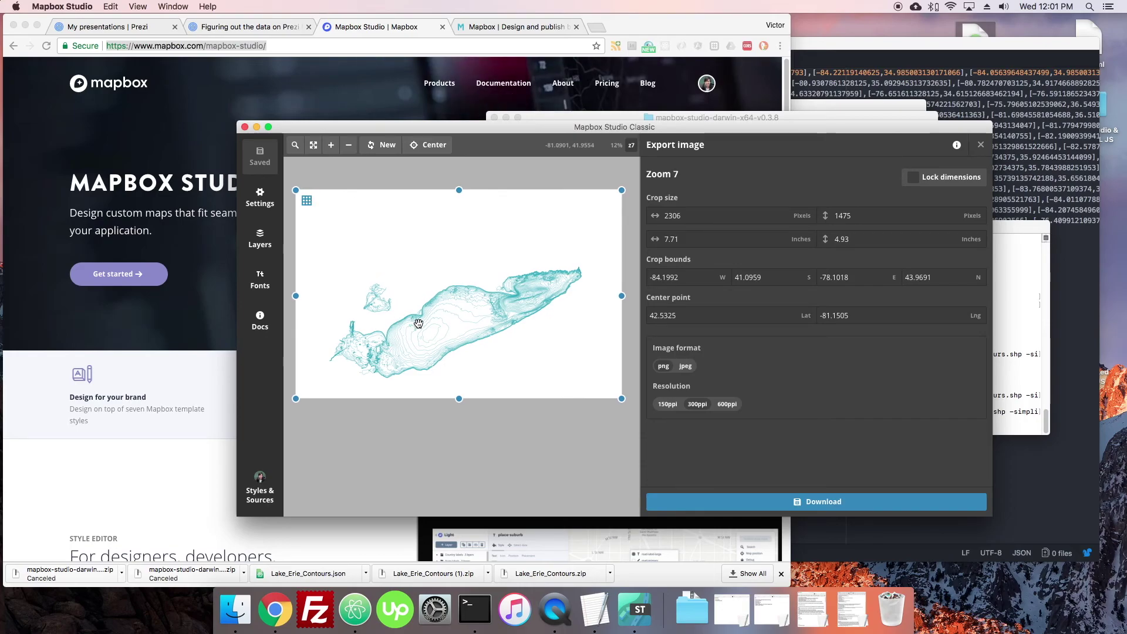
left_click(260, 321)
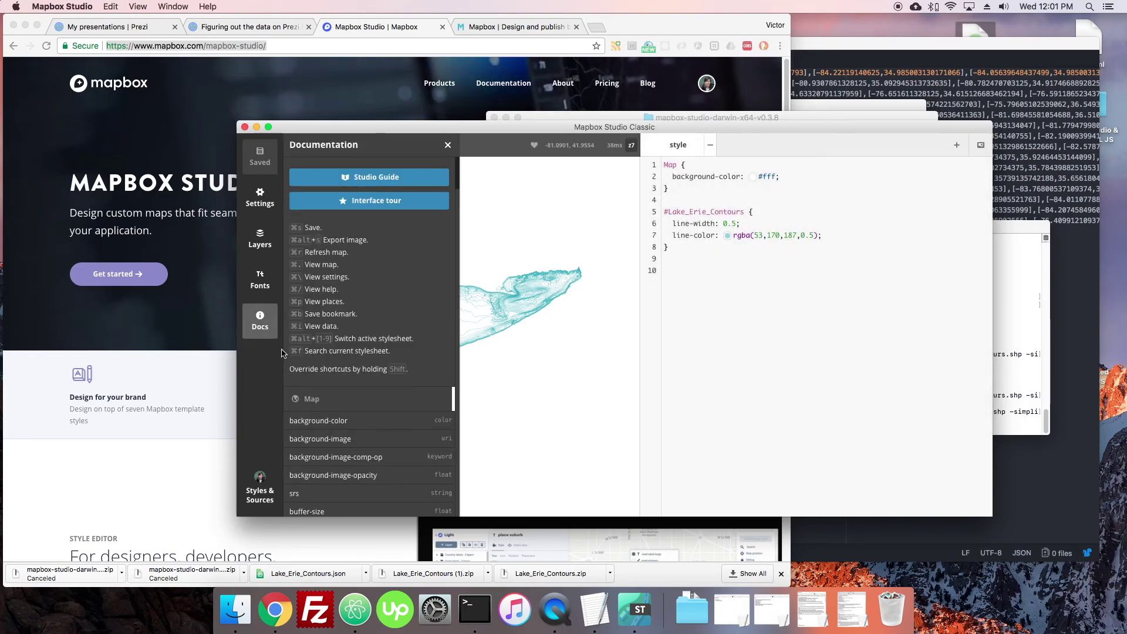
Close the Documentation panel so the teal contour map shows beside the Lake_Erie_Contours style code
scroll(289, 365, "down", 15)
left_click(256, 325)
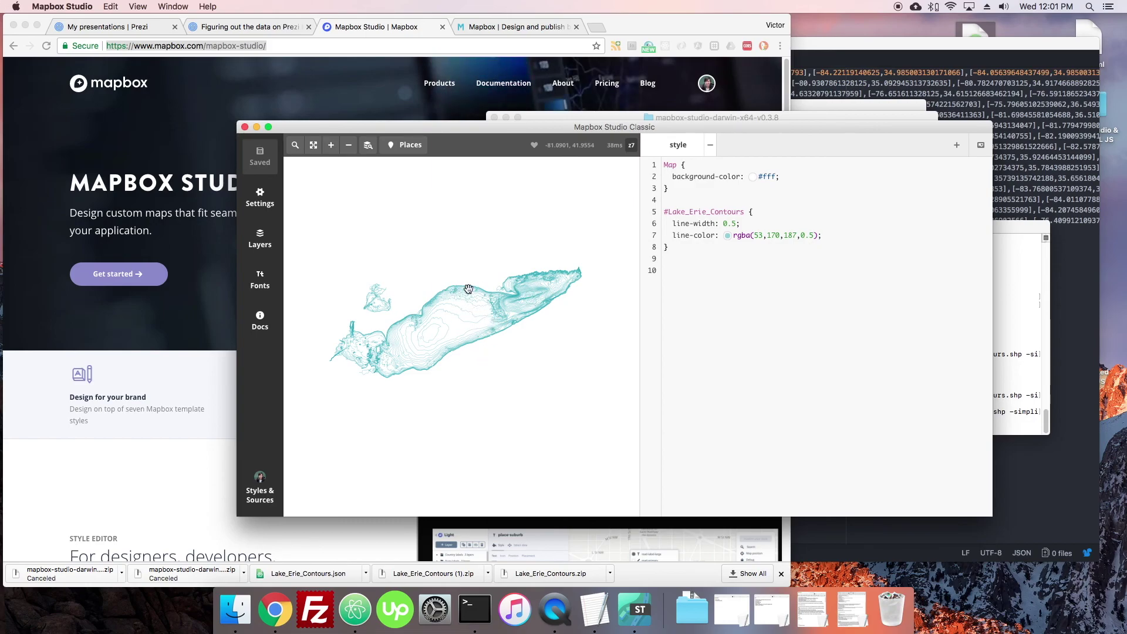
scroll(467, 288, "up", 2)
scroll(457, 302, "down", 2)
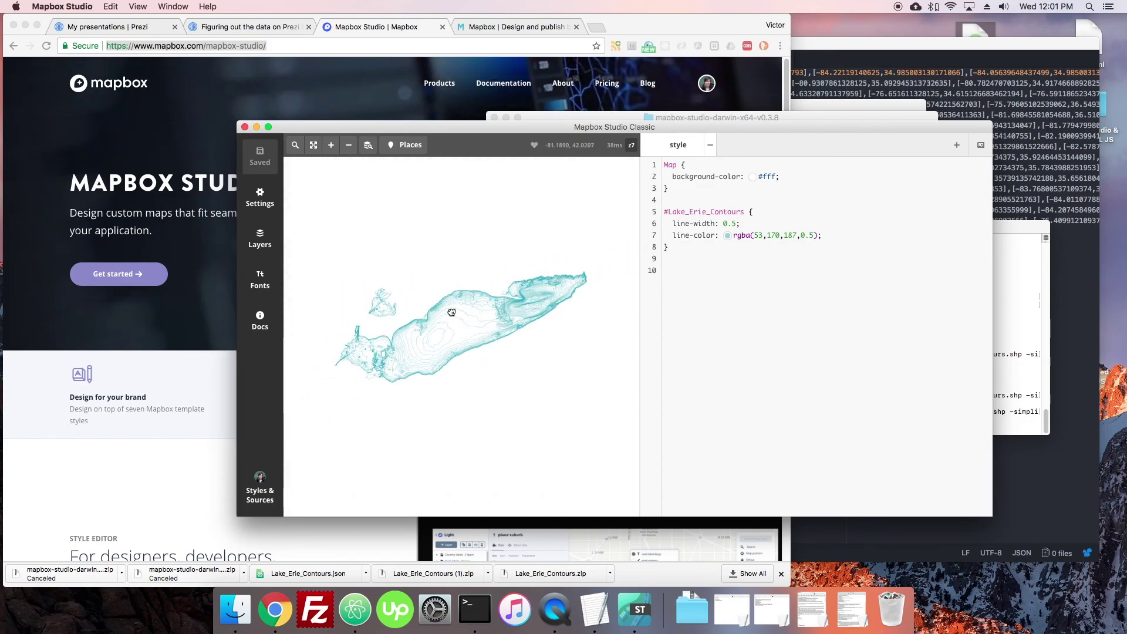
scroll(452, 312, "up", 1)
scroll(449, 314, "down", 1)
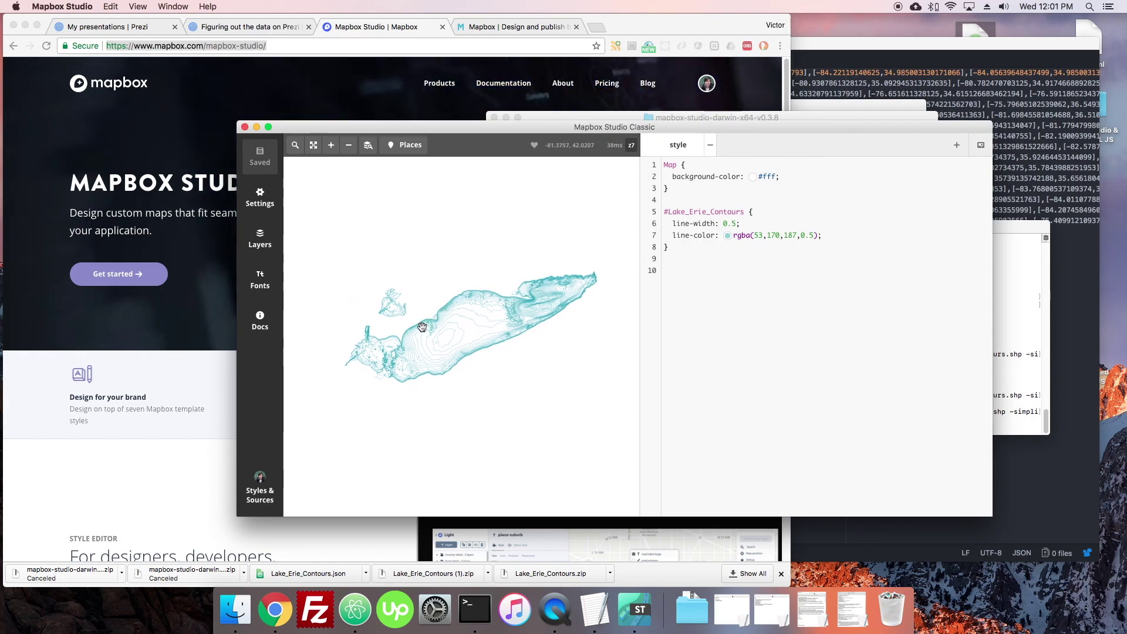